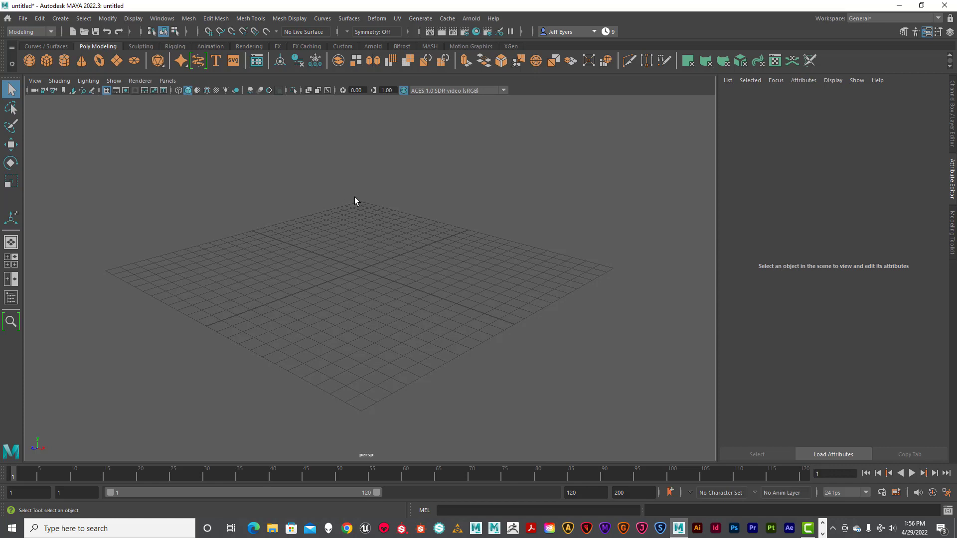
# Open the scene 1_A_A_A_ANI_255_Mod_14_Alternative_Dynamic_Sim_ Scene_Start.mb without saving the untitled scene.
pyautogui.keyDown('alt'); pyautogui.moveTo(354, 187); pyautogui.dragTo(354, 186); pyautogui.keyUp('alt')
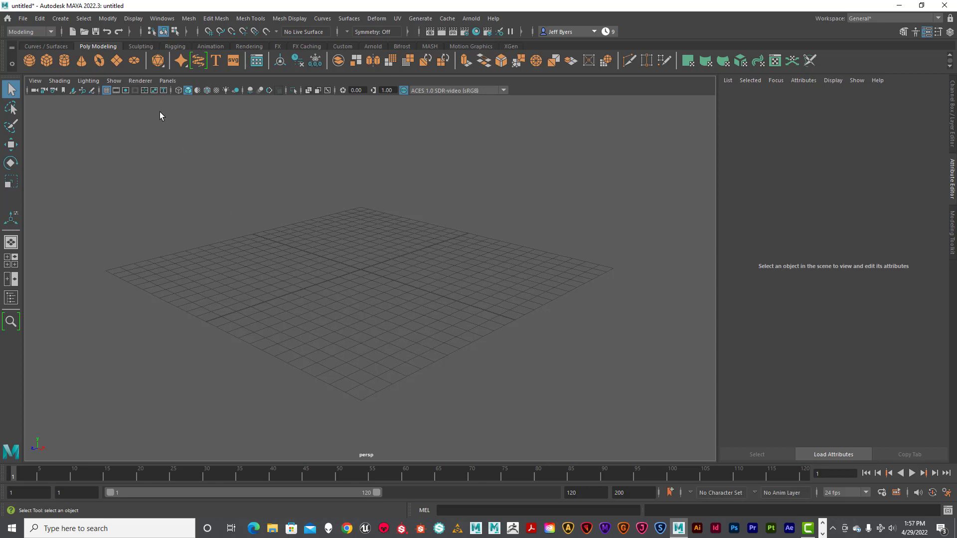
pyautogui.click(23, 19)
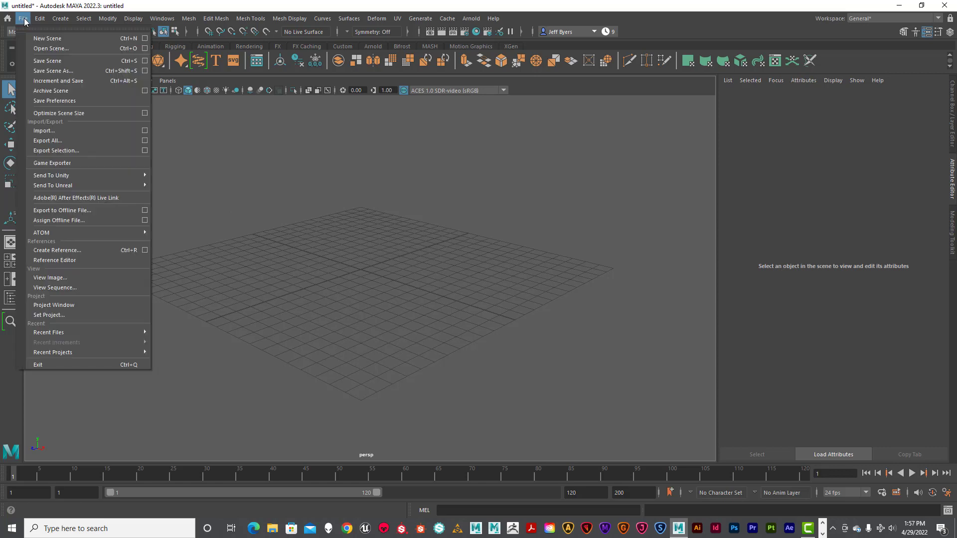
pyautogui.click(65, 48)
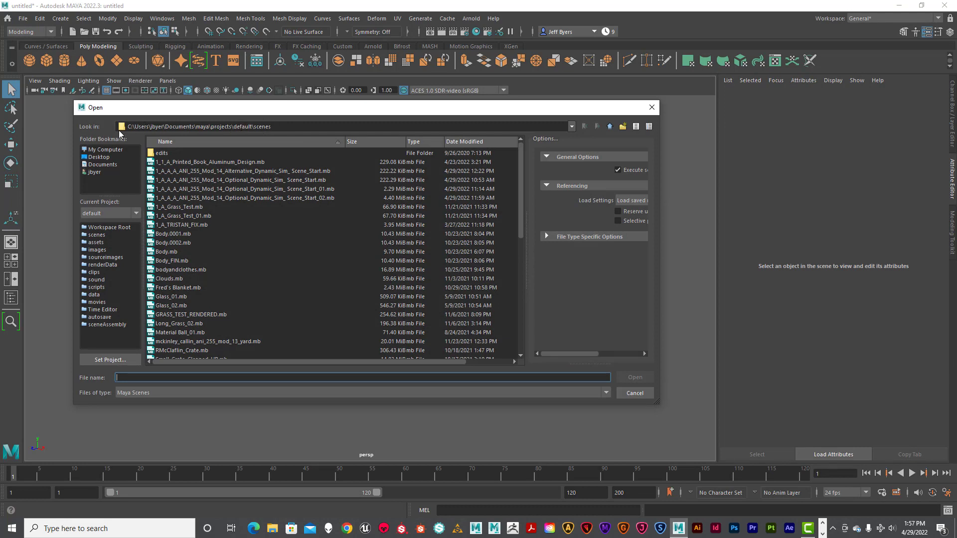
pyautogui.moveTo(109, 108); pyautogui.dragTo(87, 108)
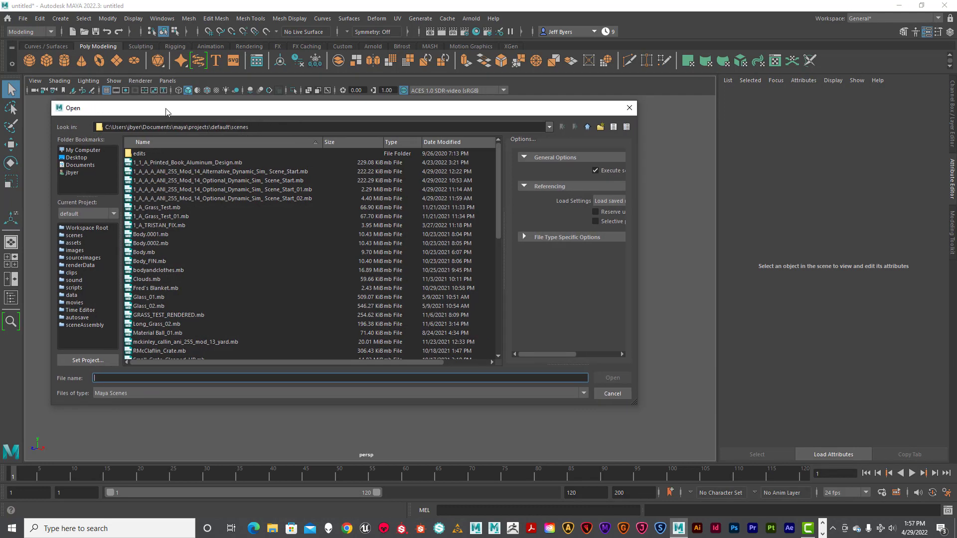
pyautogui.moveTo(167, 111); pyautogui.dragTo(367, 128)
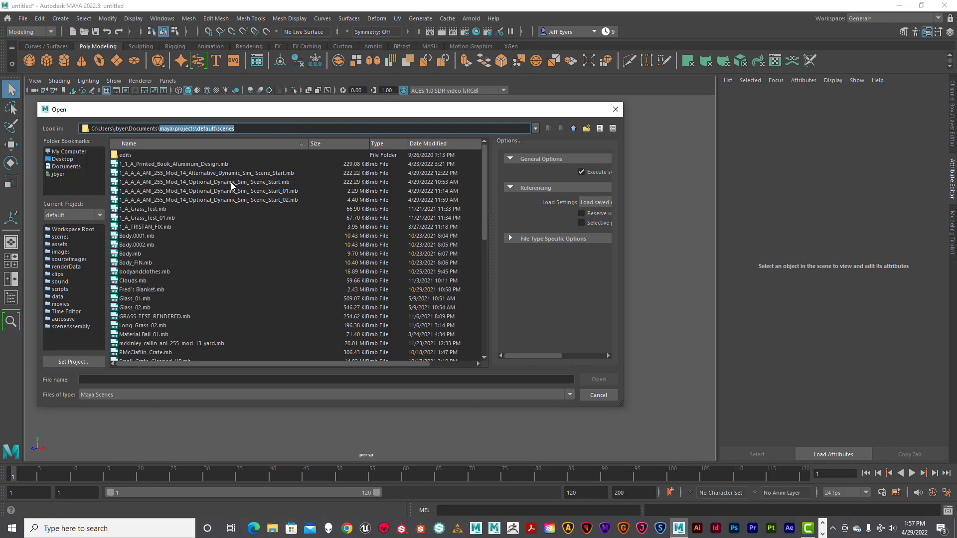
pyautogui.click(246, 173)
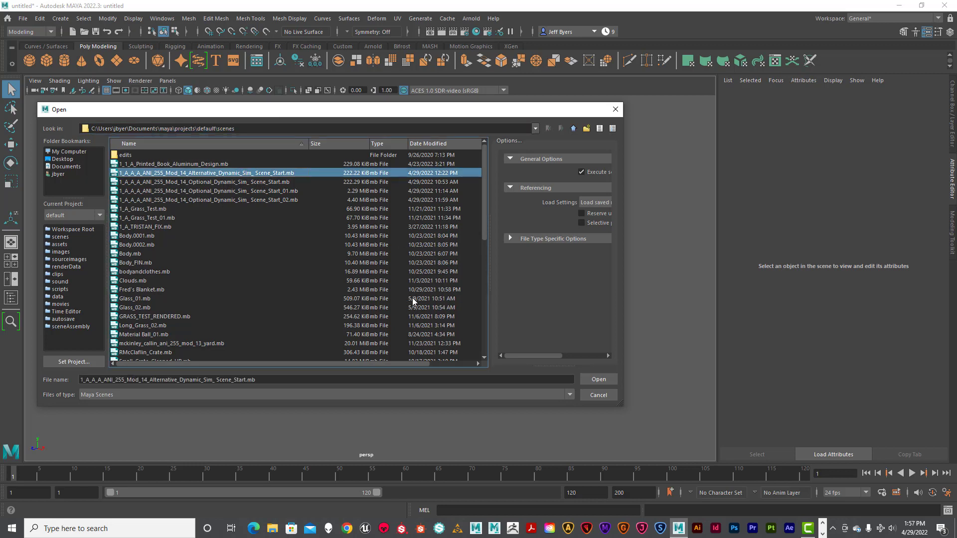
pyautogui.click(591, 379)
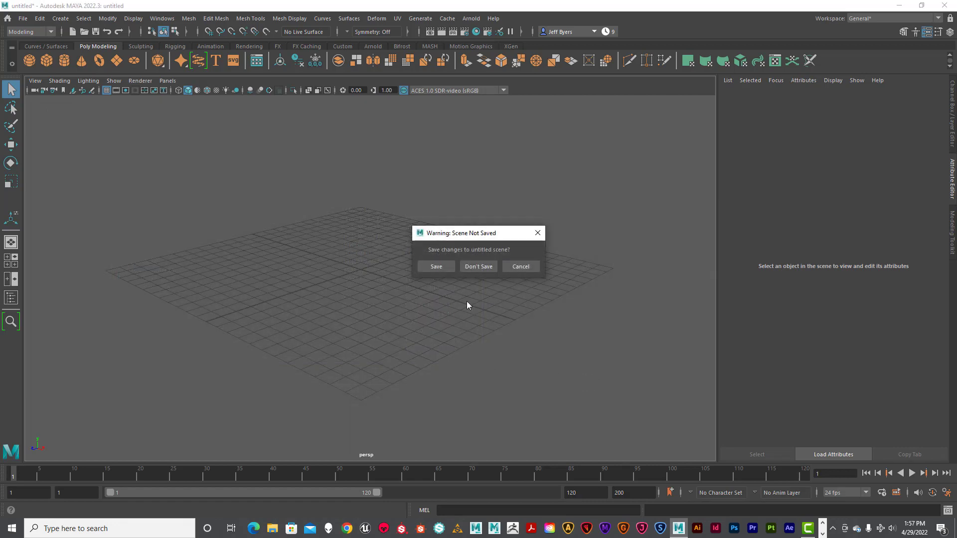
pyautogui.click(469, 267)
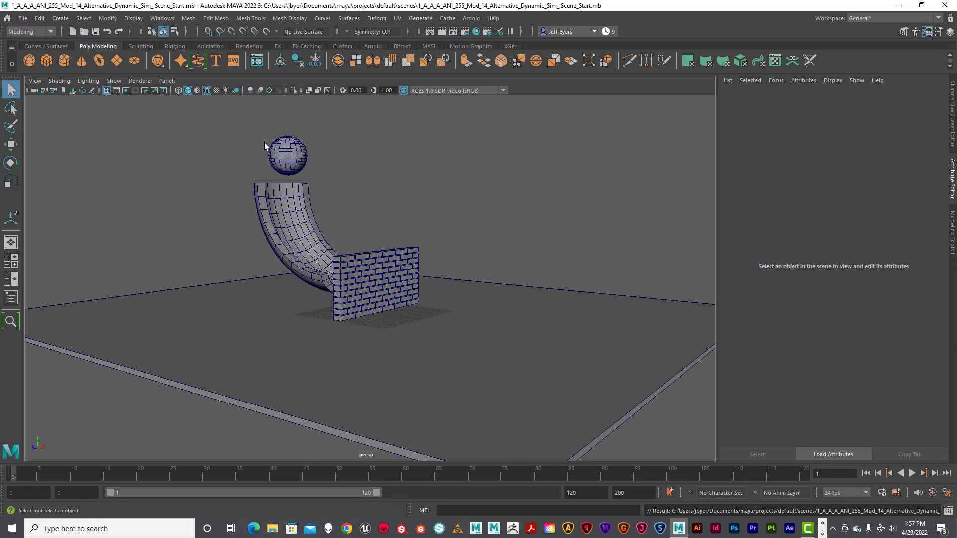
# Center the pivots and freeze the transformations of the sphere, ramp, brick wall and floor.
pyautogui.moveTo(223, 118); pyautogui.dragTo(450, 449)
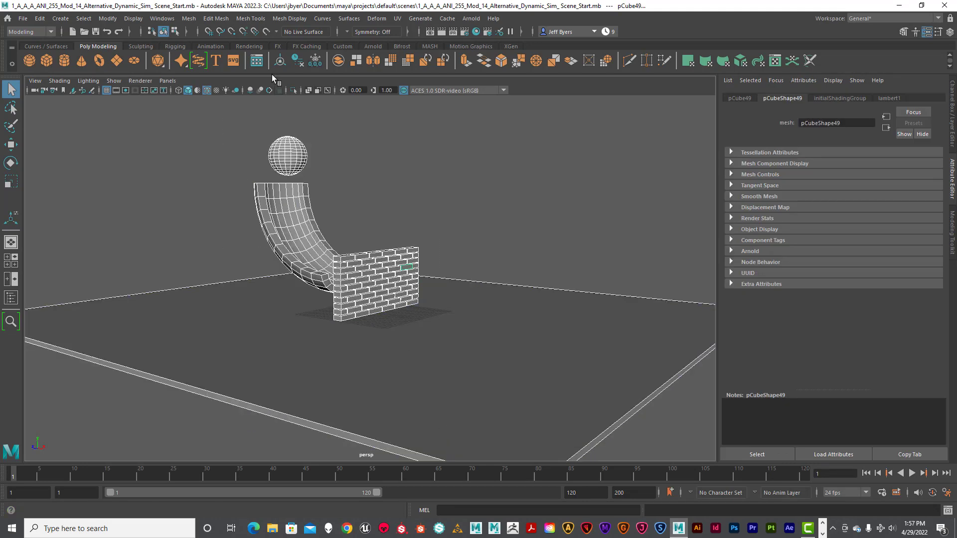
pyautogui.click(277, 58)
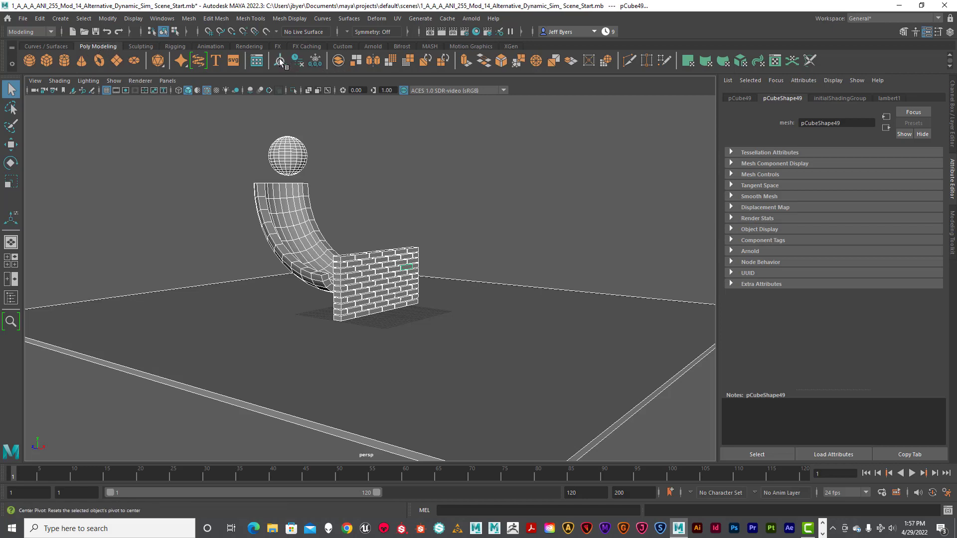
pyautogui.click(316, 61)
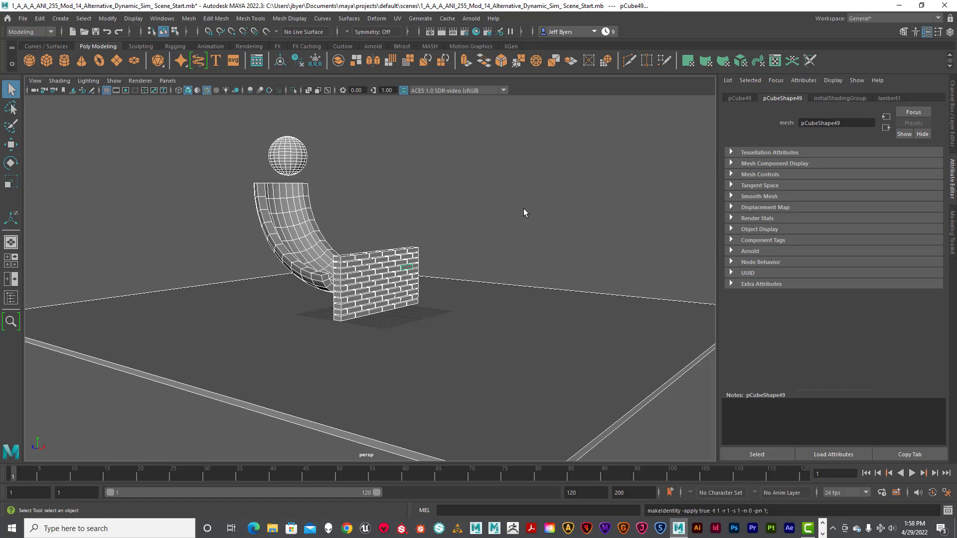
pyautogui.click(518, 219)
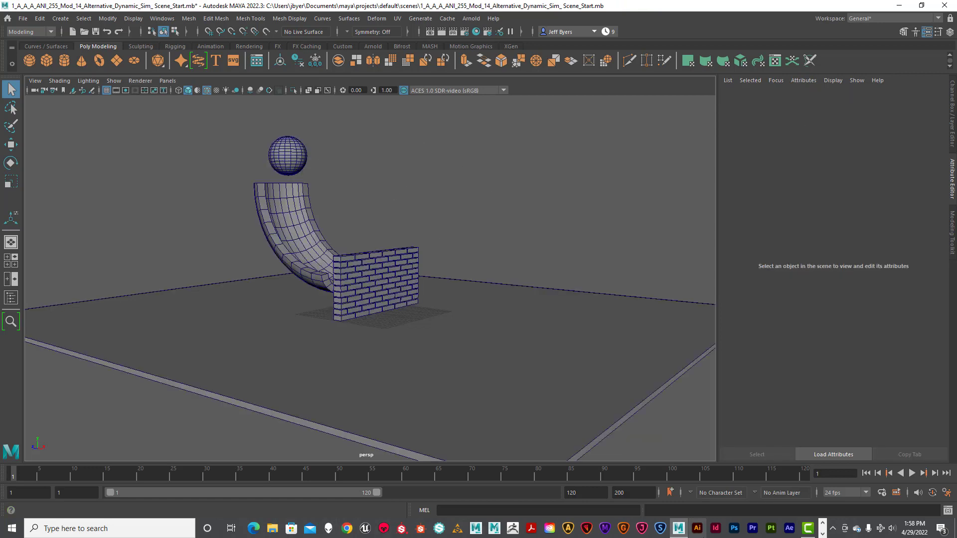
# Save the time slider preferences with the playback speed at Play every frame.
pyautogui.click(947, 493)
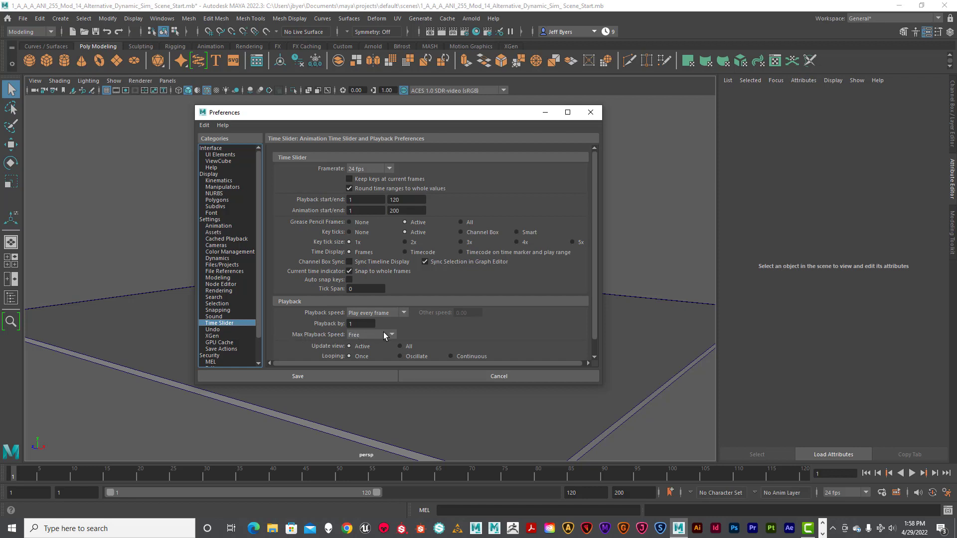
pyautogui.click(325, 378)
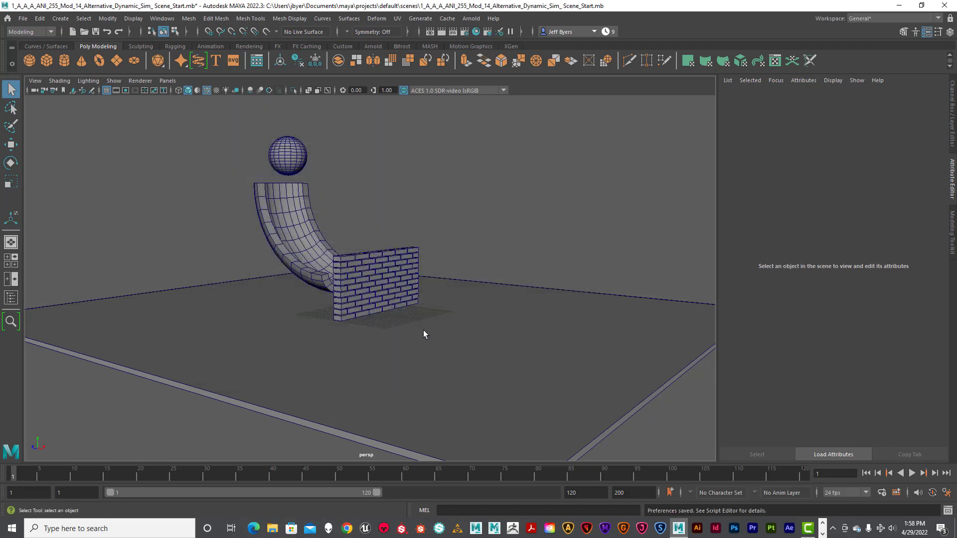
# Make the curved ramp and the floor passive rigid bodies.
pyautogui.click(429, 360)
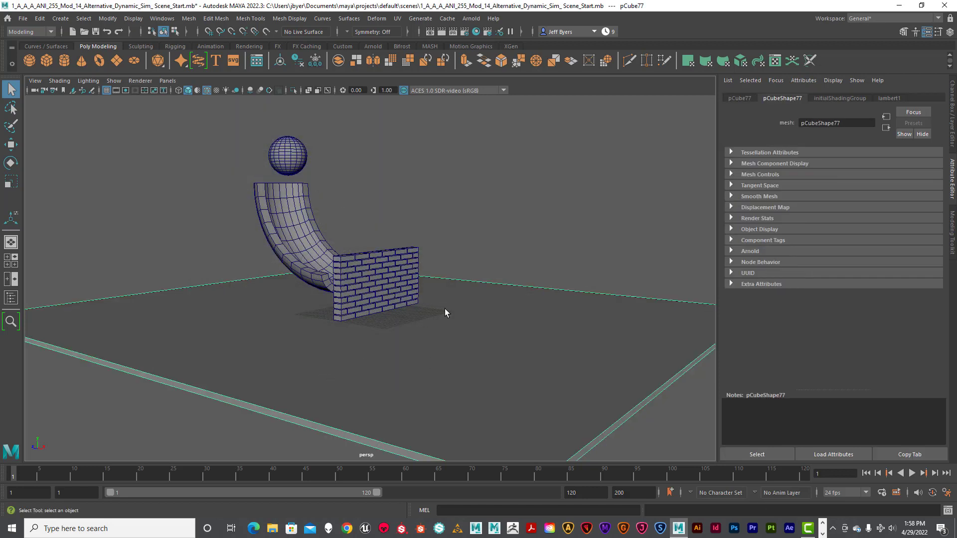
pyautogui.click(307, 219)
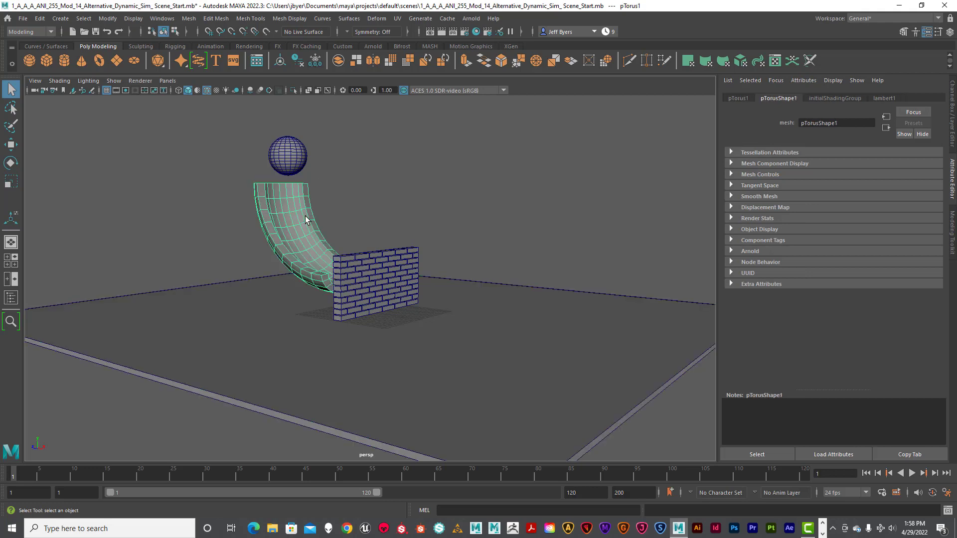
pyautogui.click(526, 325)
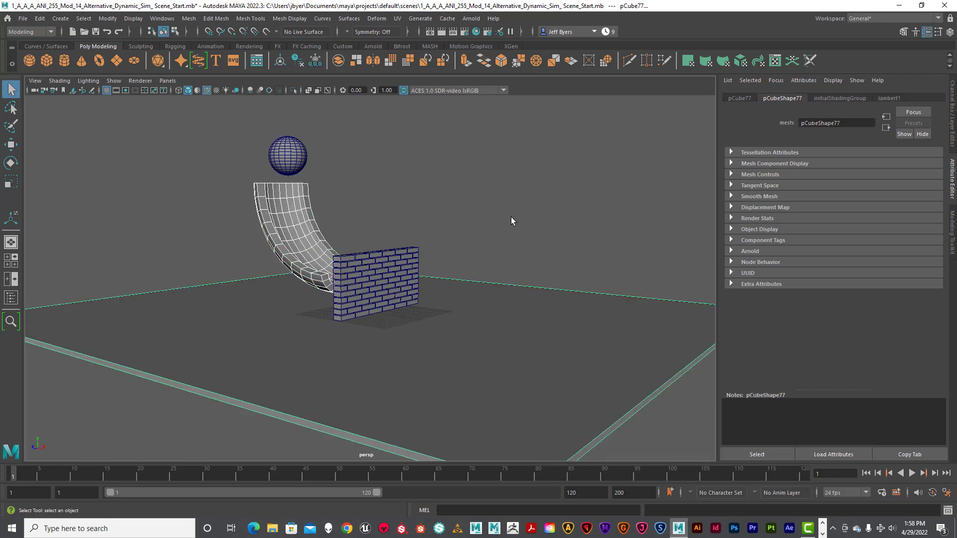
pyautogui.press('space')
pyautogui.click(541, 287)
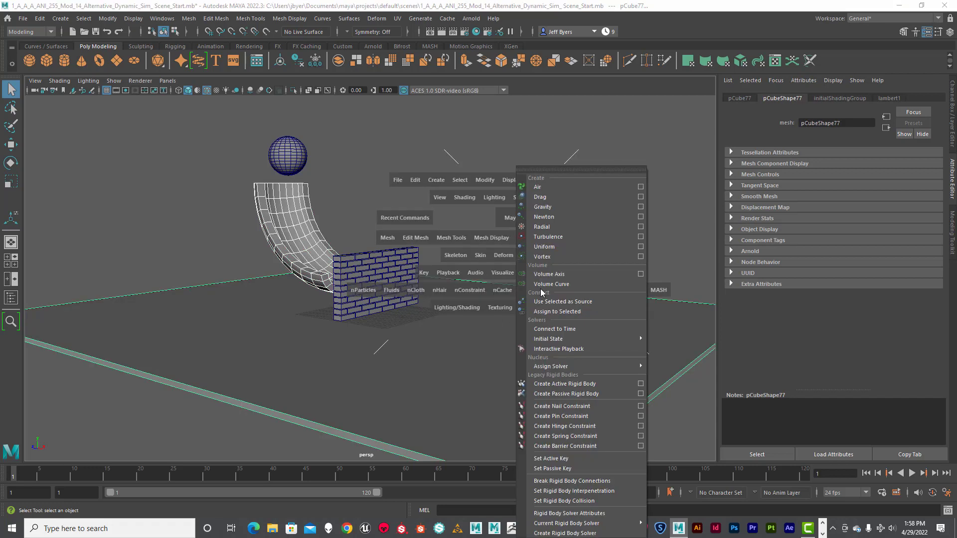
pyautogui.click(569, 394)
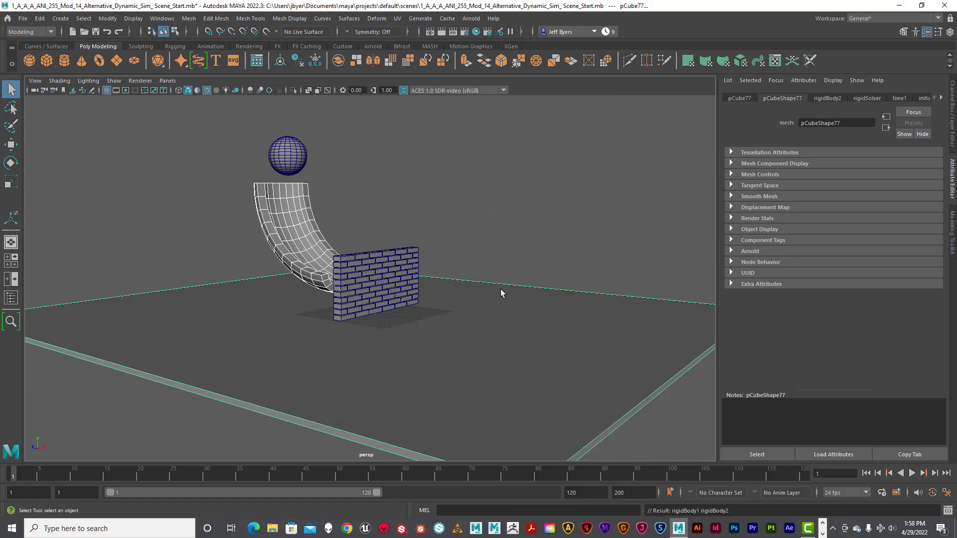
pyautogui.click(378, 166)
# Make the sphere and all the bricks of the wall active rigid bodies.
pyautogui.click(301, 152)
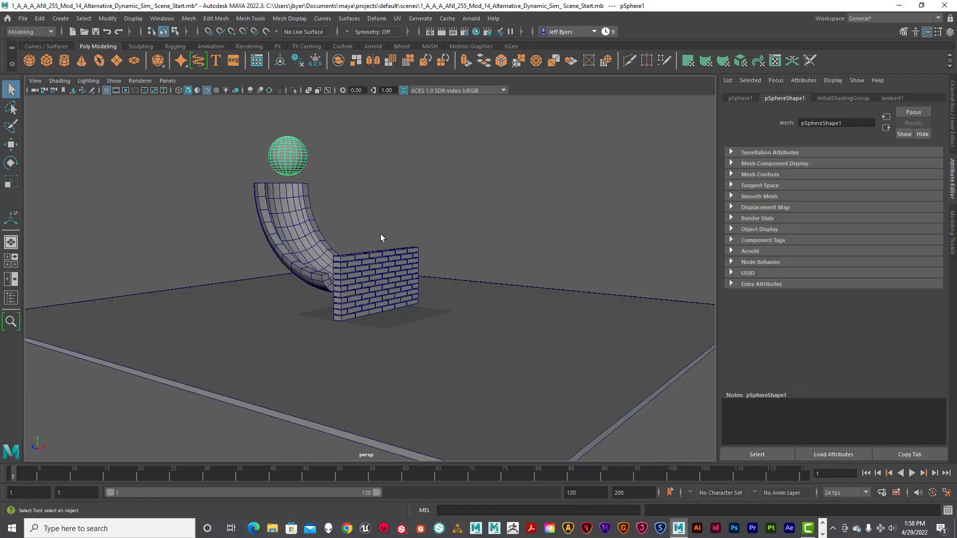
pyautogui.press('space')
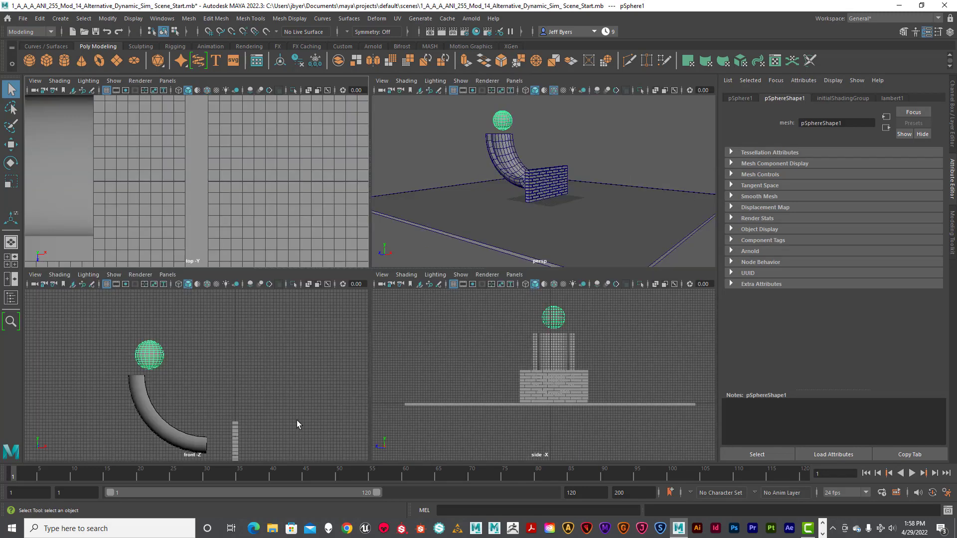
pyautogui.press('space')
pyautogui.keyDown('alt'); pyautogui.moveTo(492, 305); pyautogui.dragTo(468, 217, button='middle'); pyautogui.keyUp('alt')
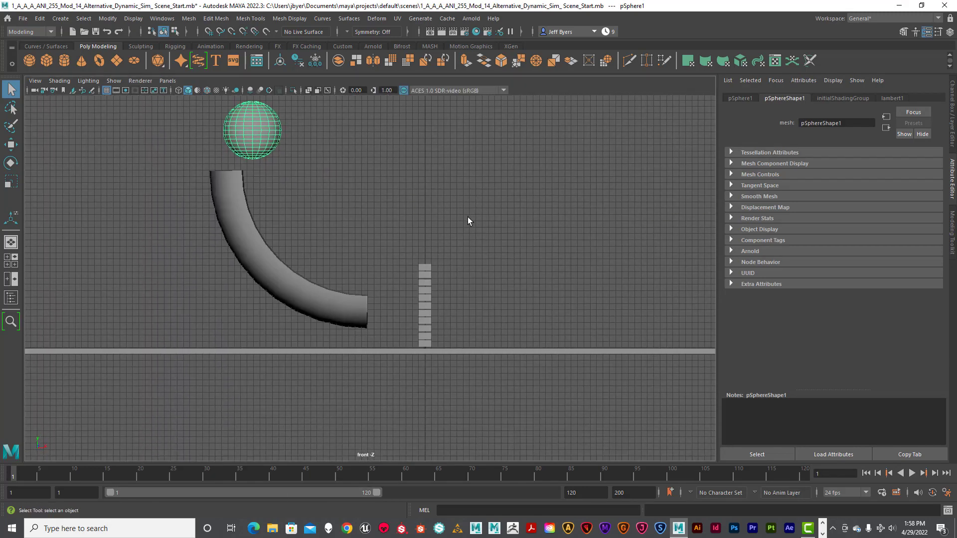
pyautogui.moveTo(406, 223); pyautogui.dragTo(447, 342)
pyautogui.press('space')
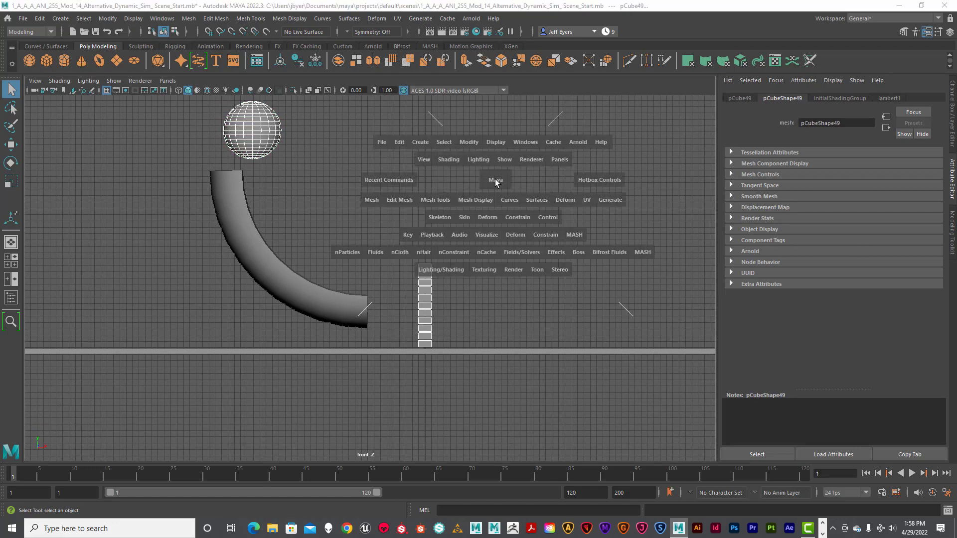
pyautogui.click(530, 252)
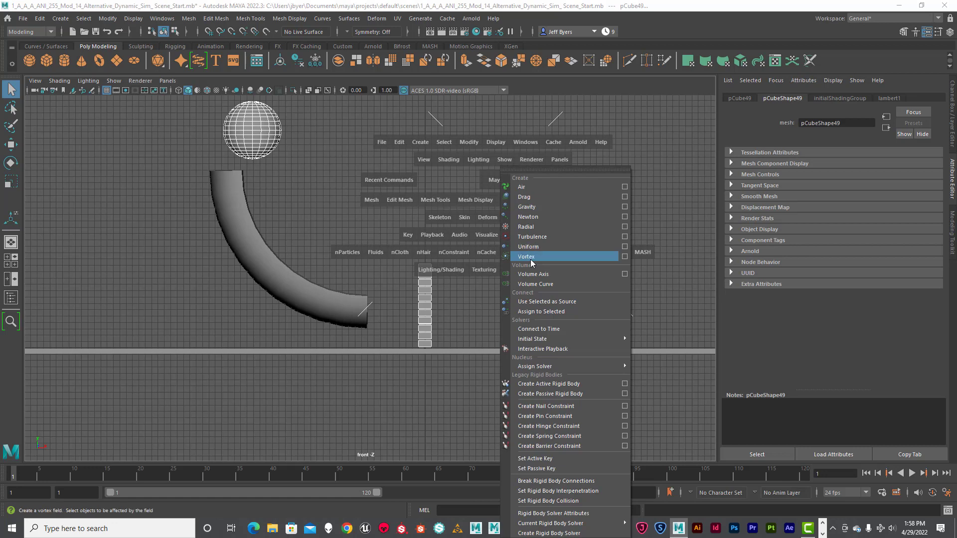
pyautogui.click(570, 384)
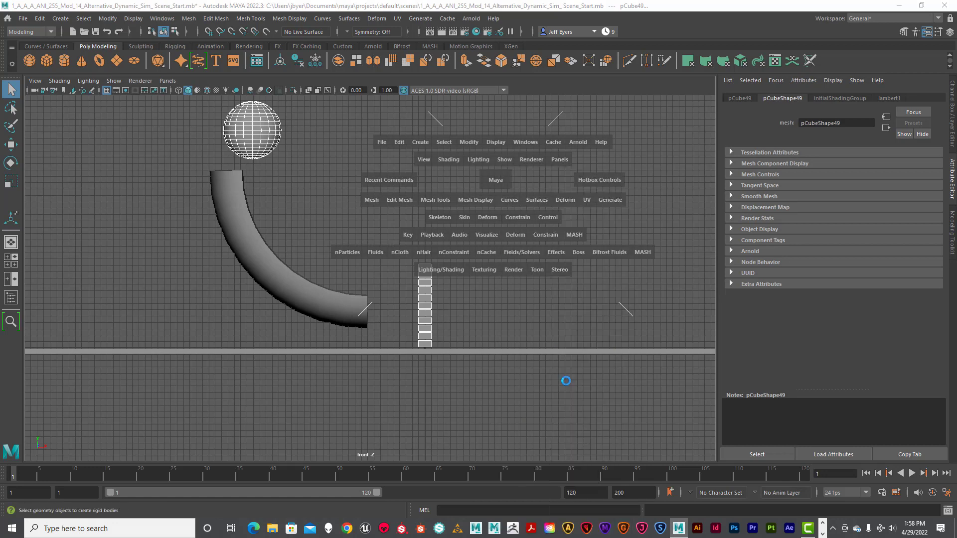
pyautogui.press('space')
pyautogui.press('space')
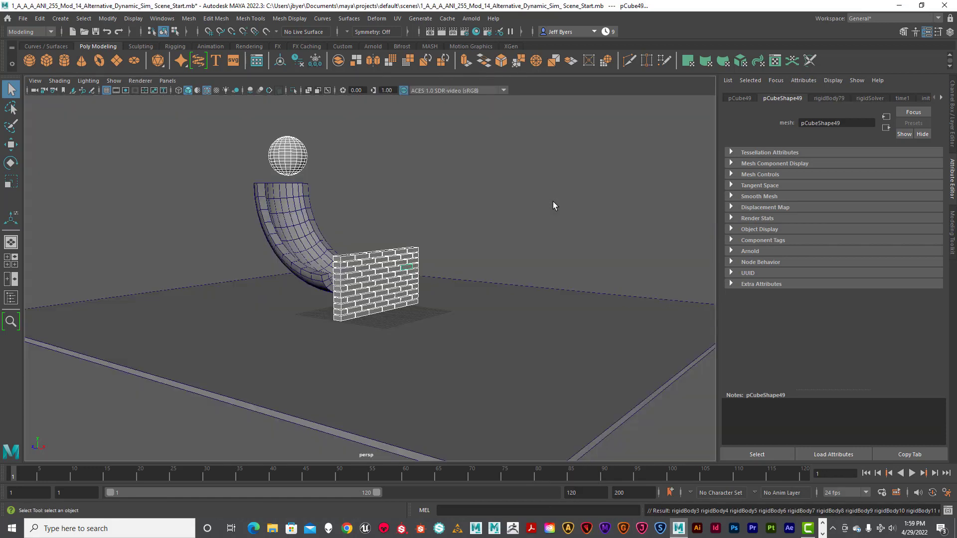
pyautogui.keyDown('alt'); pyautogui.moveTo(515, 204); pyautogui.dragTo(522, 215, button='middle'); pyautogui.keyUp('alt')
pyautogui.click(461, 203)
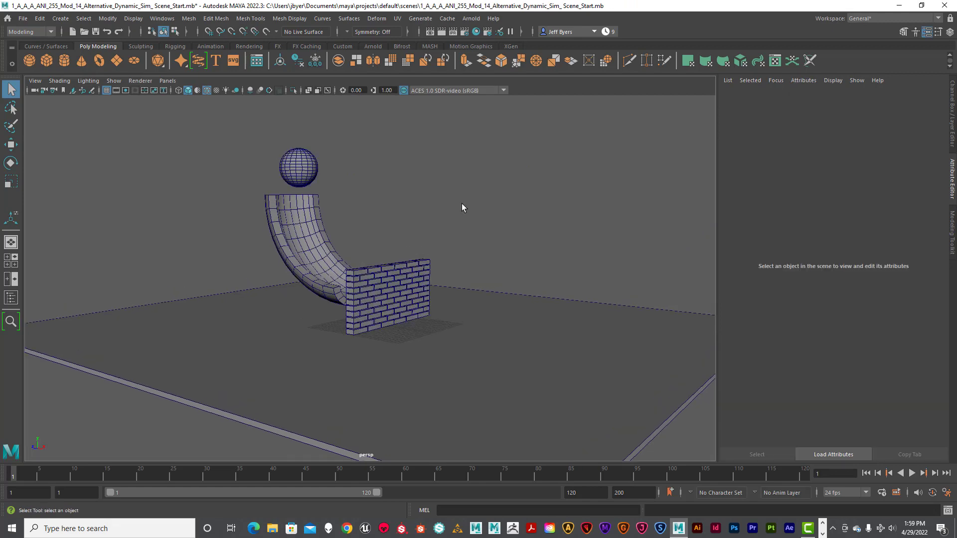
# Apply a gravity field to the sphere and all the wall bricks, and return to the perspective view.
pyautogui.click(301, 167)
pyautogui.press('space')
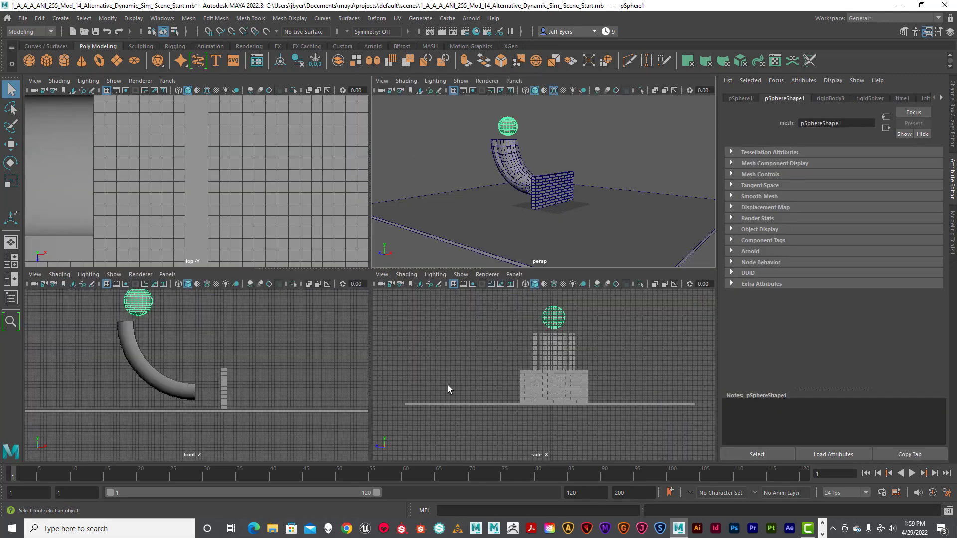
pyautogui.press('space')
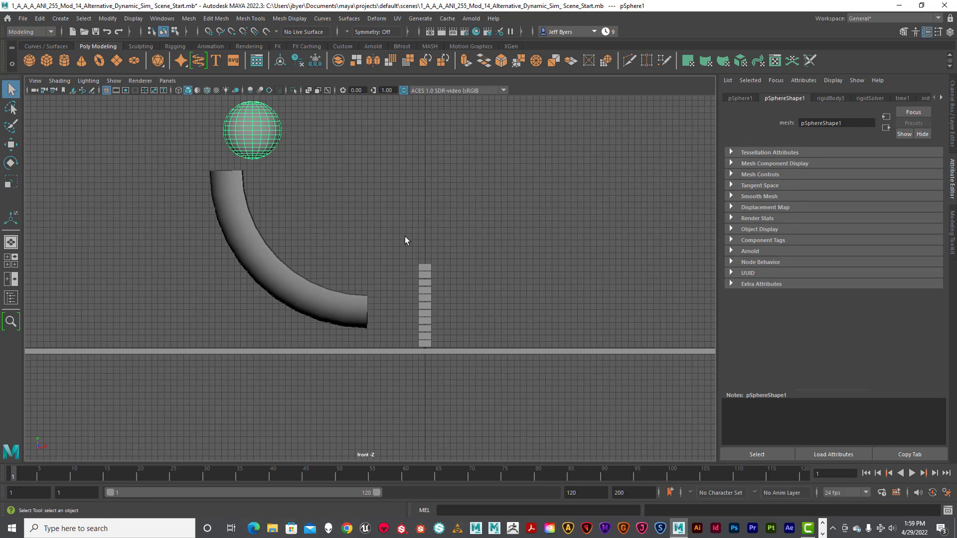
pyautogui.moveTo(405, 233); pyautogui.dragTo(460, 344)
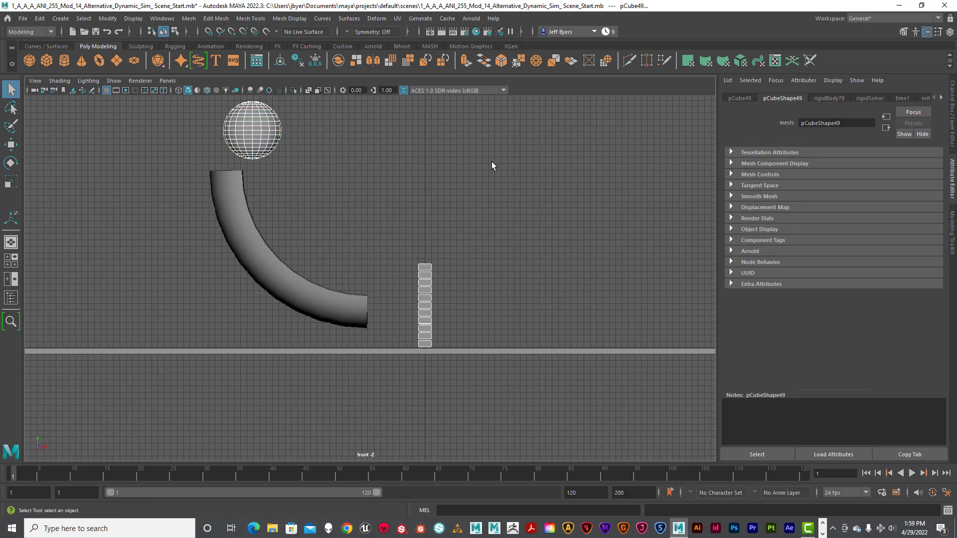
pyautogui.press('space')
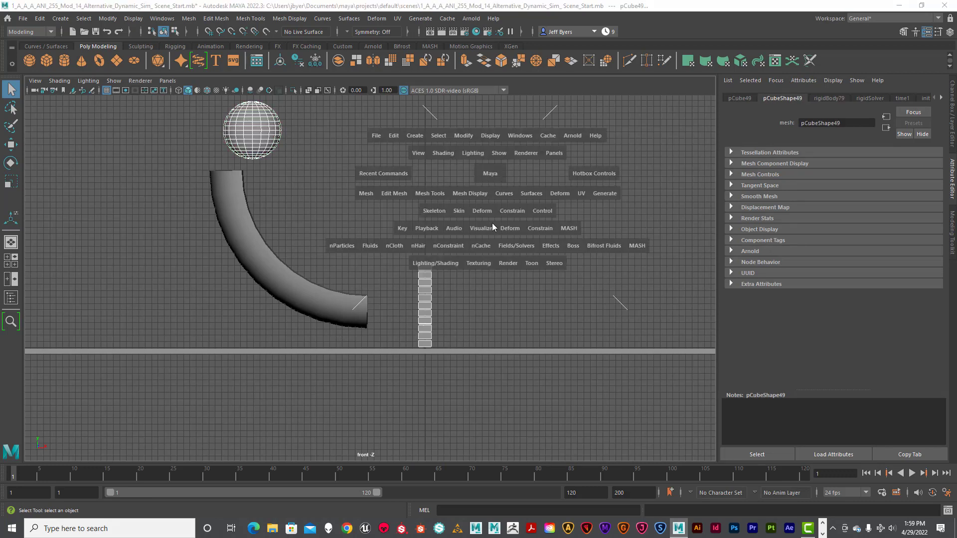
pyautogui.click(522, 247)
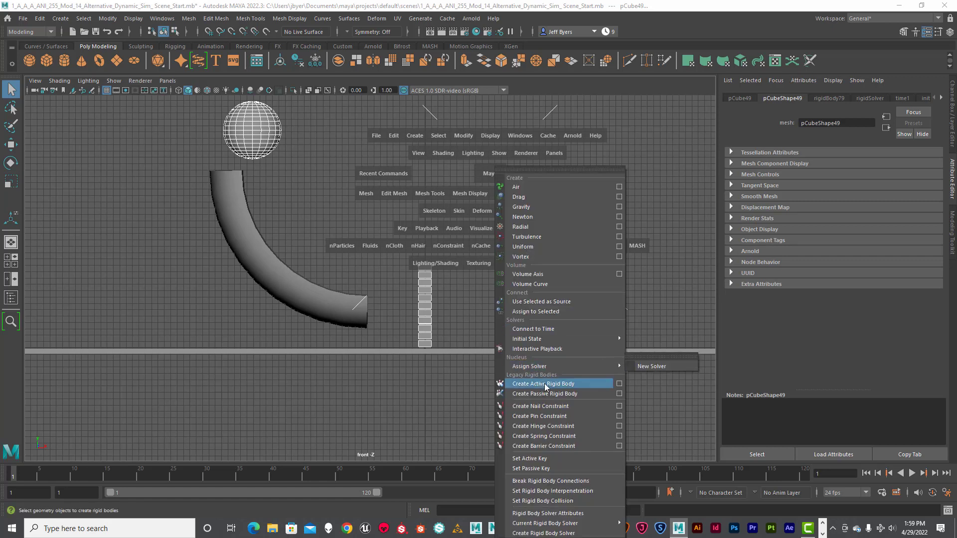
pyautogui.click(531, 208)
pyautogui.click(514, 203)
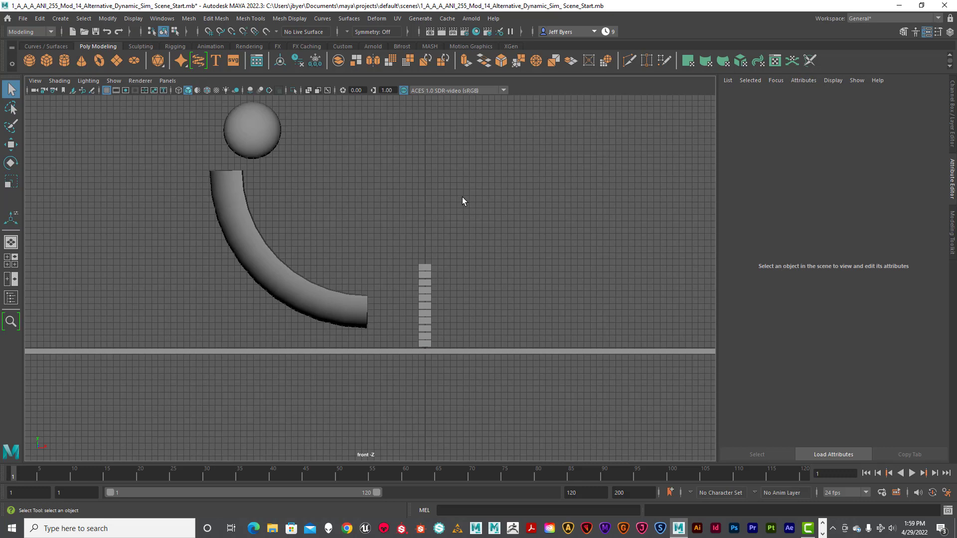
pyautogui.press('space')
pyautogui.press('space')
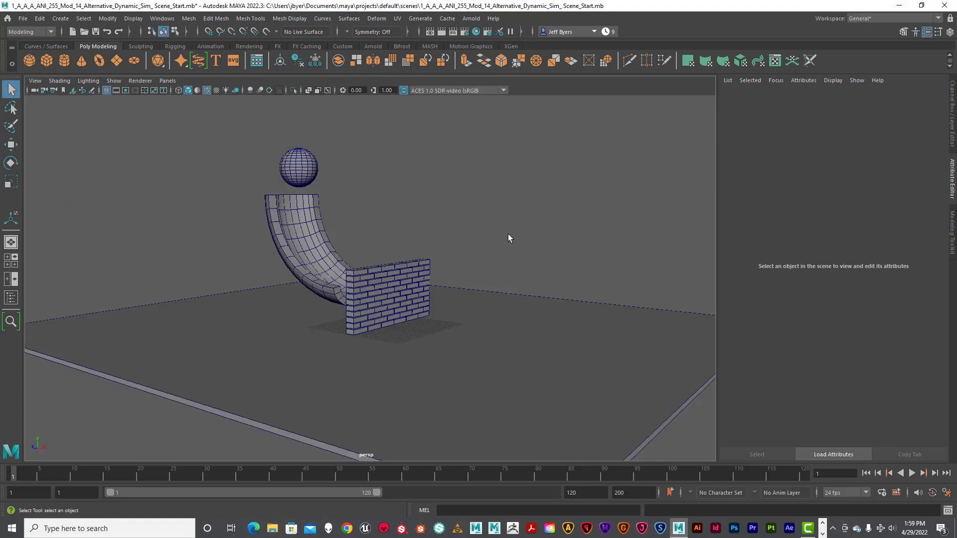
pyautogui.keyDown('alt'); pyautogui.moveTo(461, 229); pyautogui.dragTo(493, 302, button='right'); pyautogui.keyUp('alt')
pyautogui.keyDown('alt'); pyautogui.moveTo(493, 302); pyautogui.dragTo(507, 253, button='middle'); pyautogui.keyUp('alt')
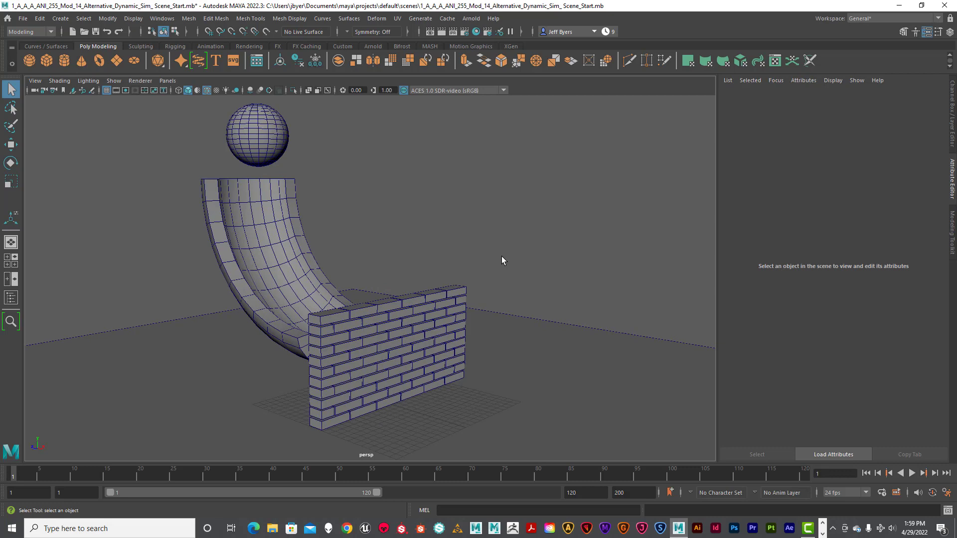
pyautogui.keyDown('alt'); pyautogui.moveTo(502, 256); pyautogui.dragTo(504, 261, button='middle'); pyautogui.keyUp('alt')
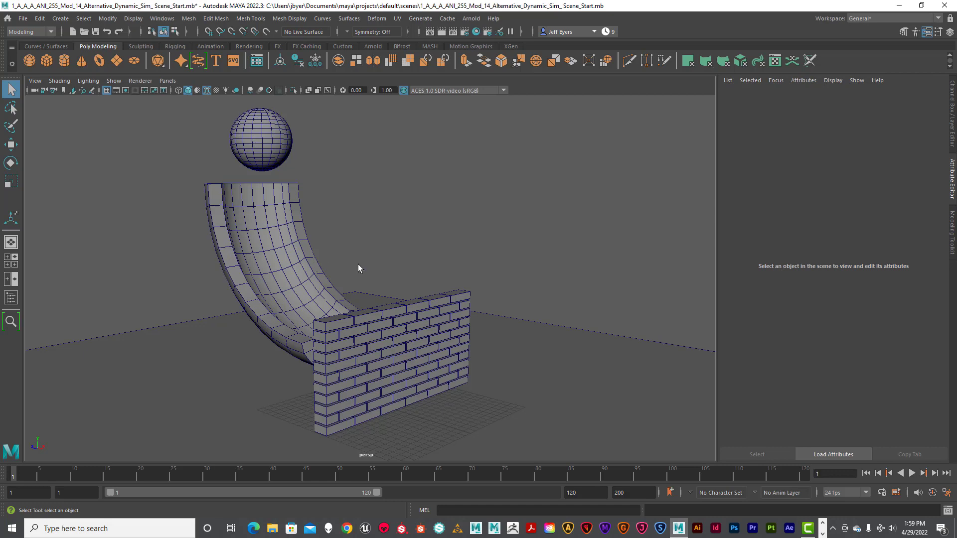
pyautogui.click(628, 361)
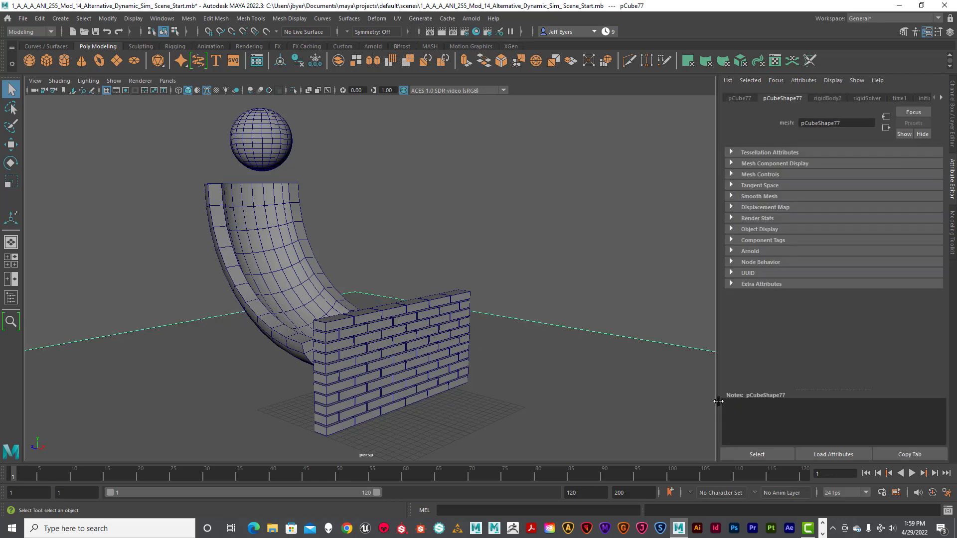
pyautogui.click(532, 228)
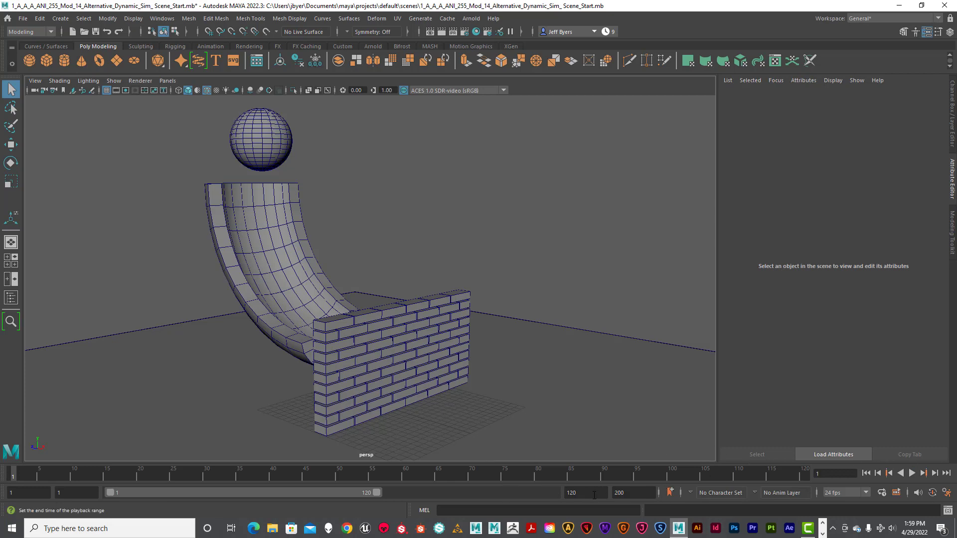
# Set the end of the playback range to frame 300.
pyautogui.doubleClick(571, 492)
pyautogui.write('3')
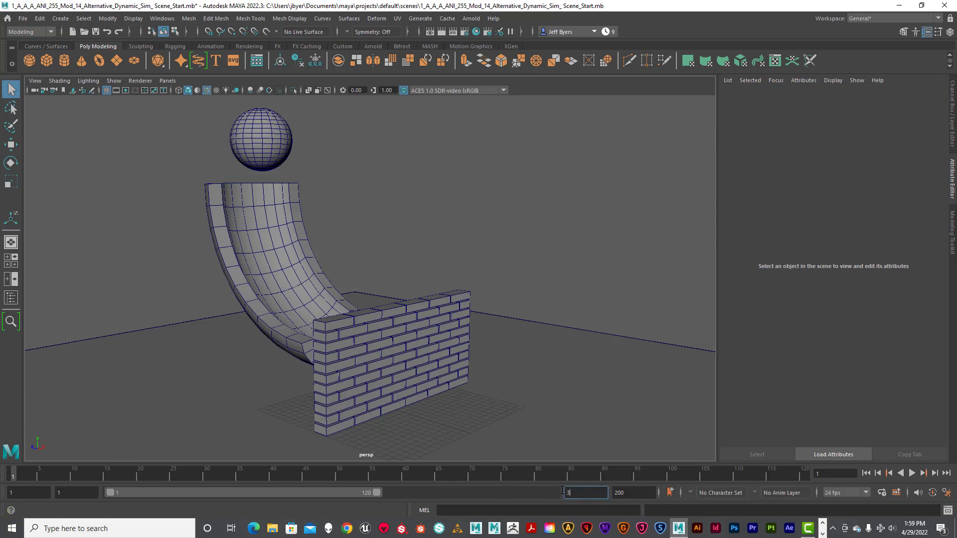
pyautogui.write('00')
pyautogui.press('Return')
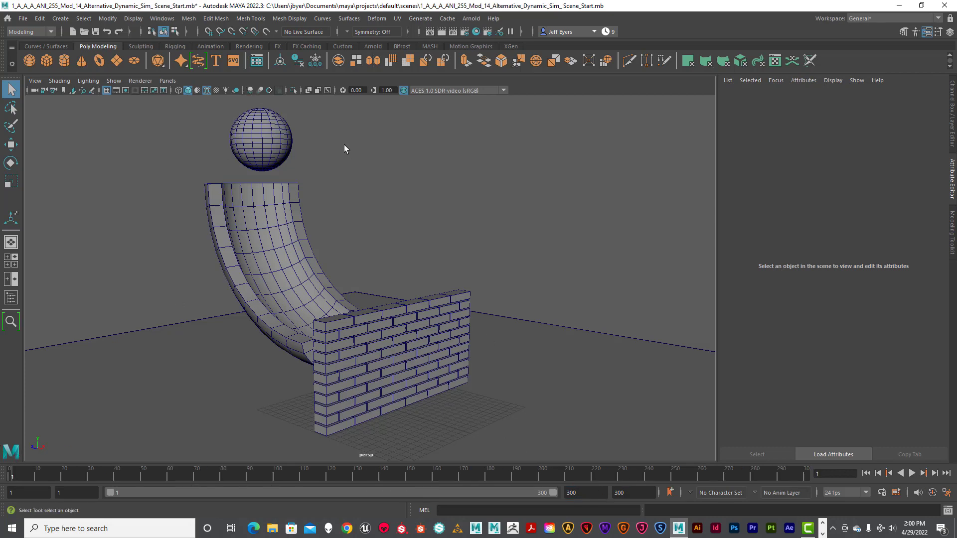
# Set the mass of the sphere's rigid body to 20, and deselect the sphere.
pyautogui.click(244, 142)
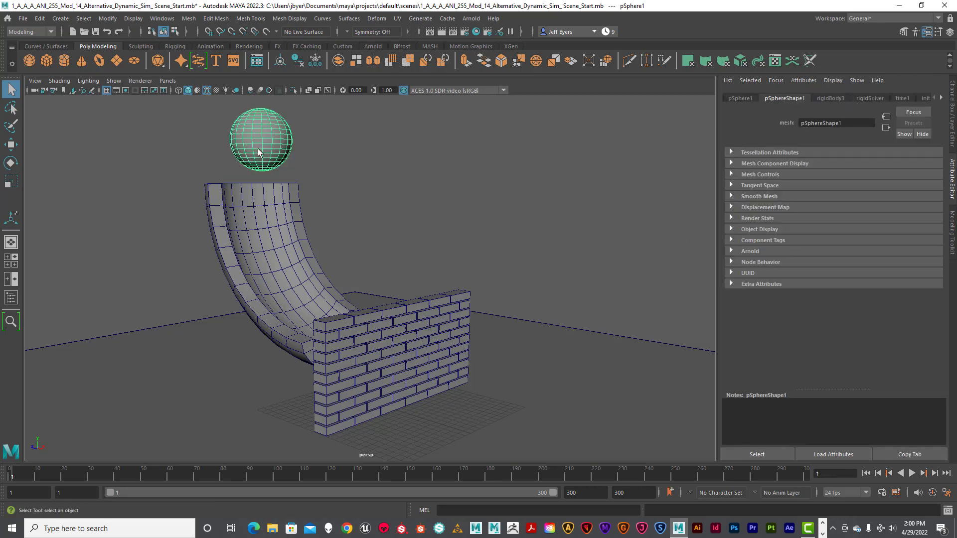
pyautogui.click(828, 98)
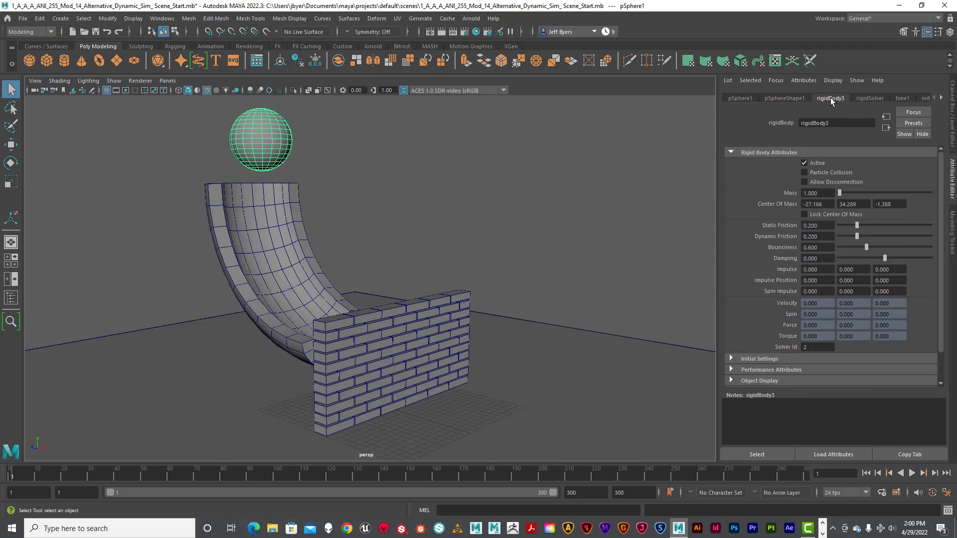
pyautogui.click(822, 193)
pyautogui.write('20')
pyautogui.press('Return')
pyautogui.click(492, 208)
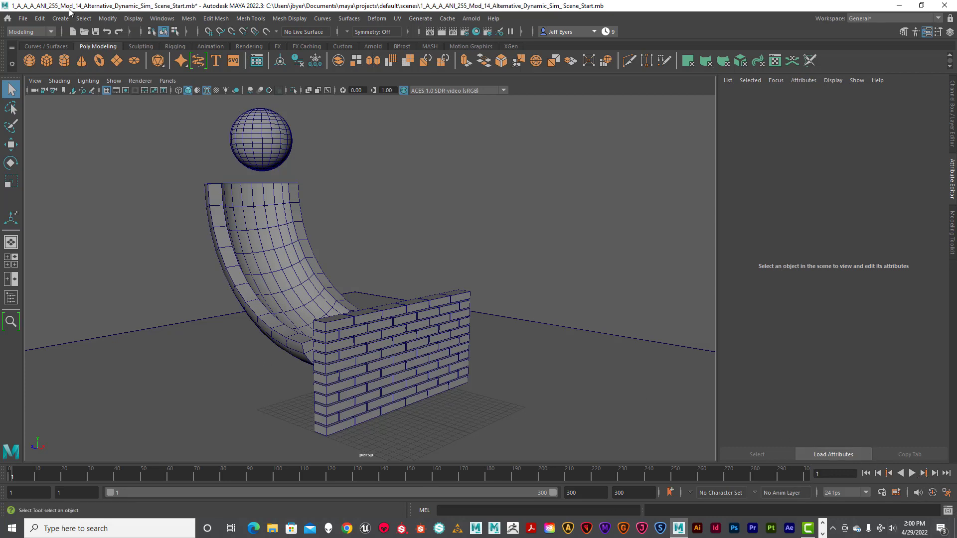
pyautogui.click(40, 20)
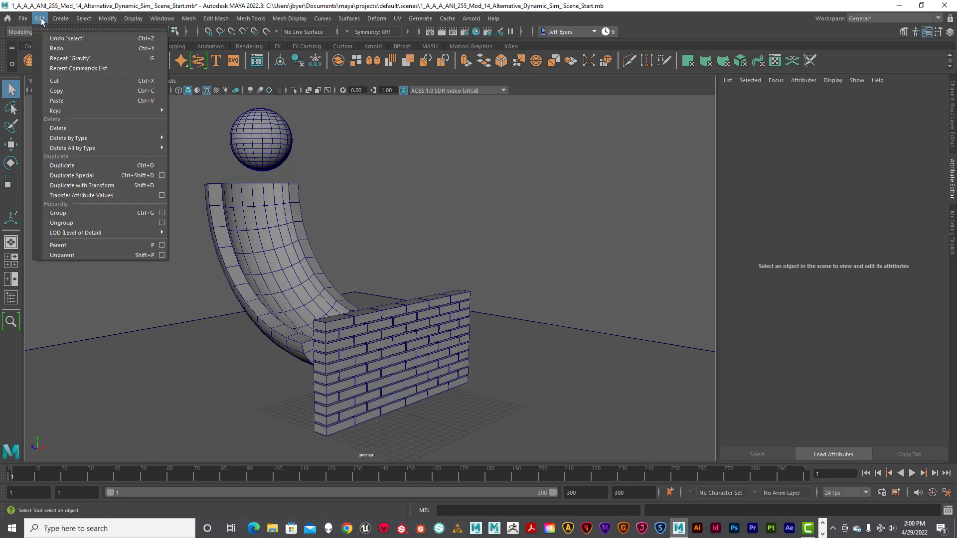
pyautogui.moveTo(50, 112)
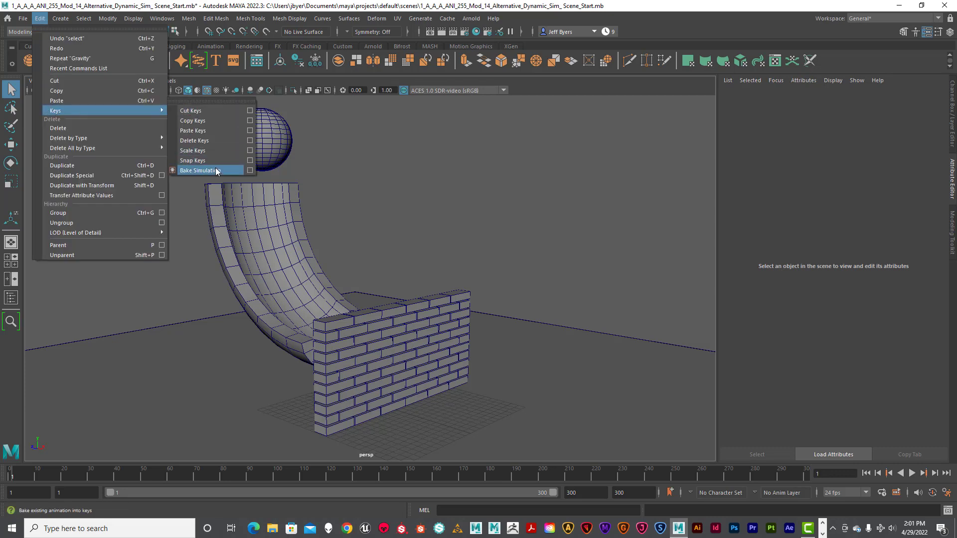
pyautogui.click(383, 147)
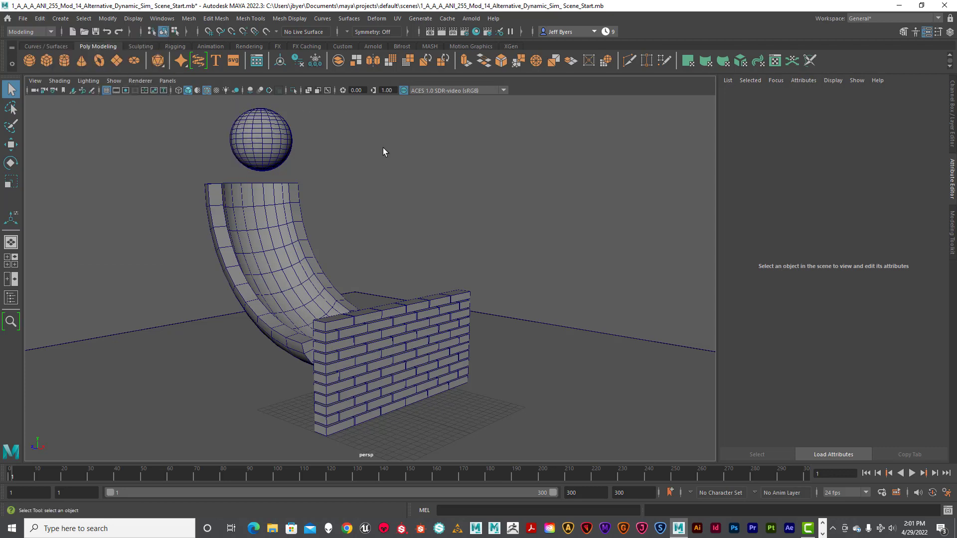
# Bake the simulation of the sphere and all the wall bricks with the bake options reset, with the perspective view in wireframe.
pyautogui.click(259, 126)
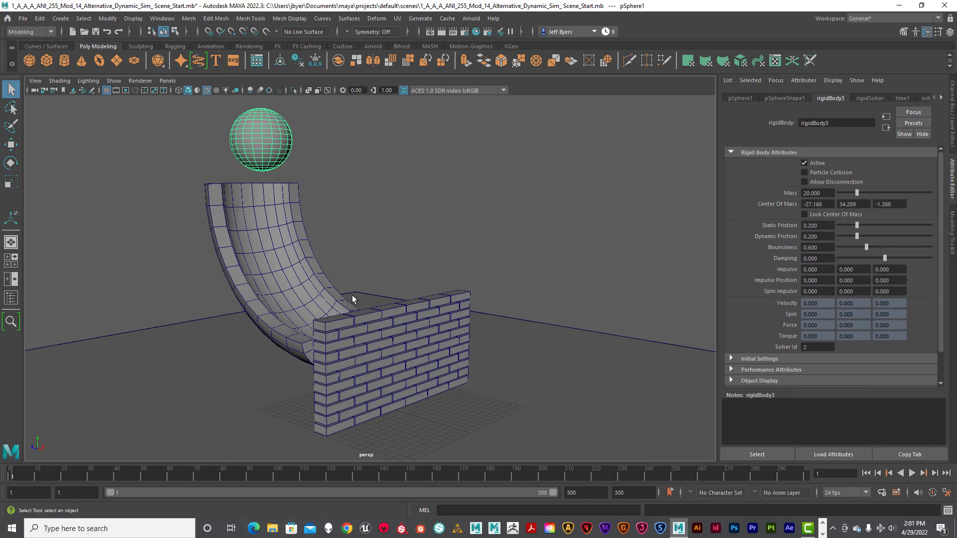
pyautogui.press('space')
pyautogui.press('space')
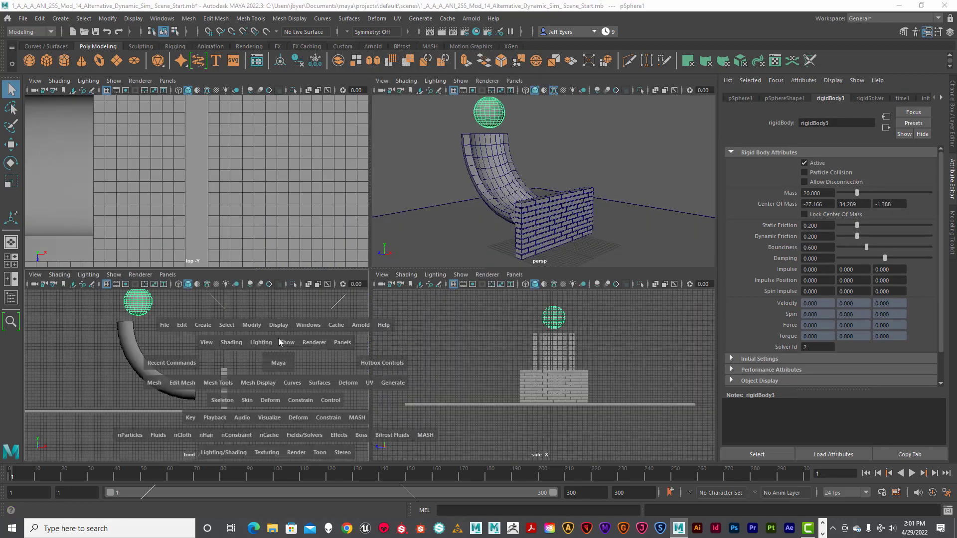
pyautogui.moveTo(416, 227); pyautogui.dragTo(438, 345)
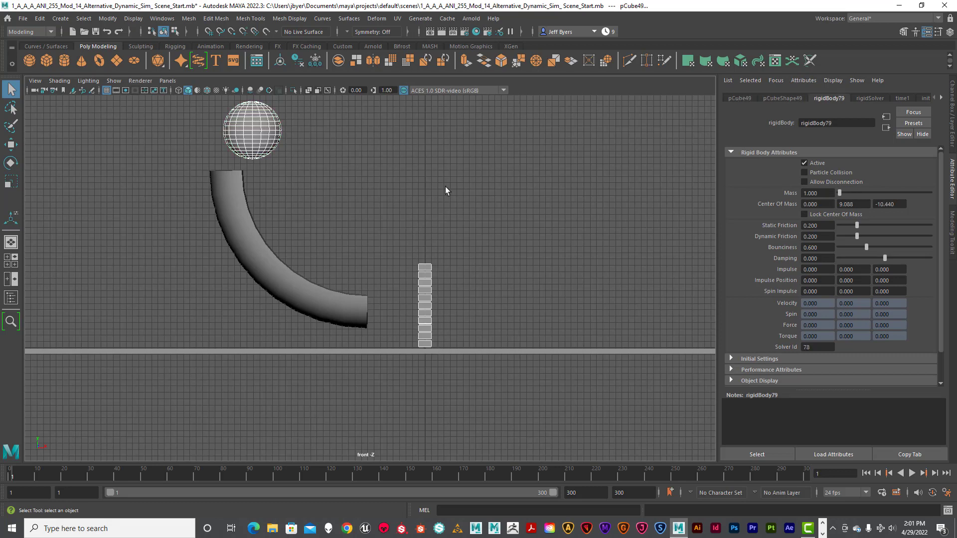
pyautogui.press('space')
pyautogui.press('space')
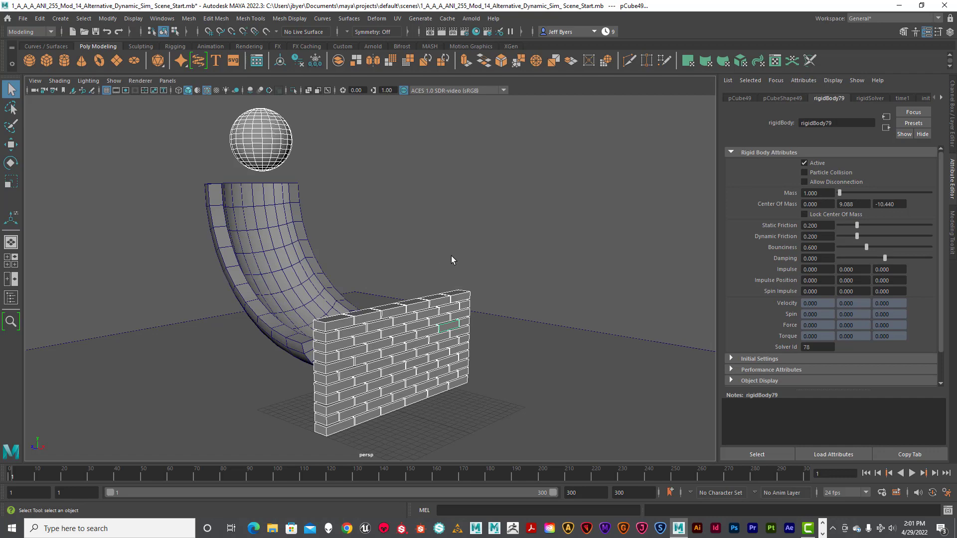
pyautogui.keyDown('alt'); pyautogui.moveTo(576, 261); pyautogui.dragTo(575, 259); pyautogui.keyUp('alt')
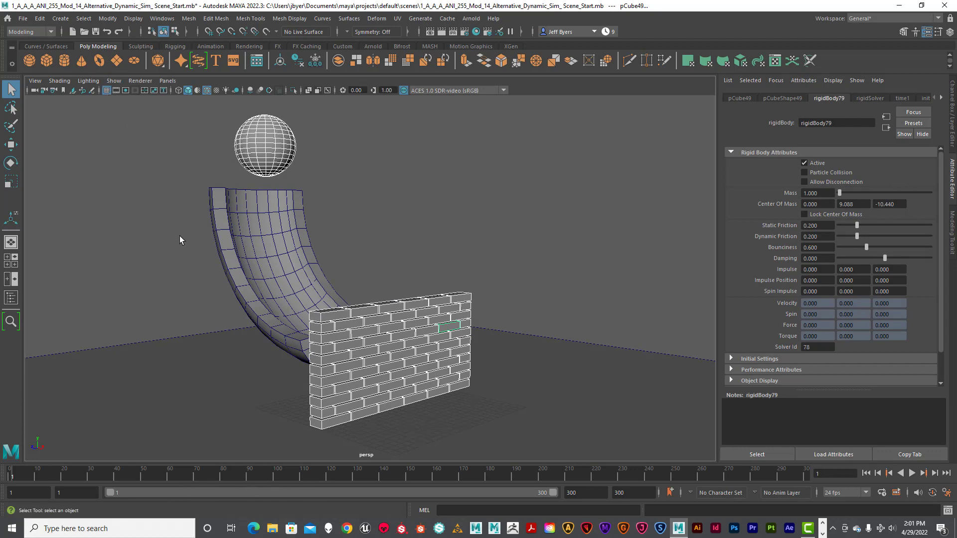
pyautogui.press('4')
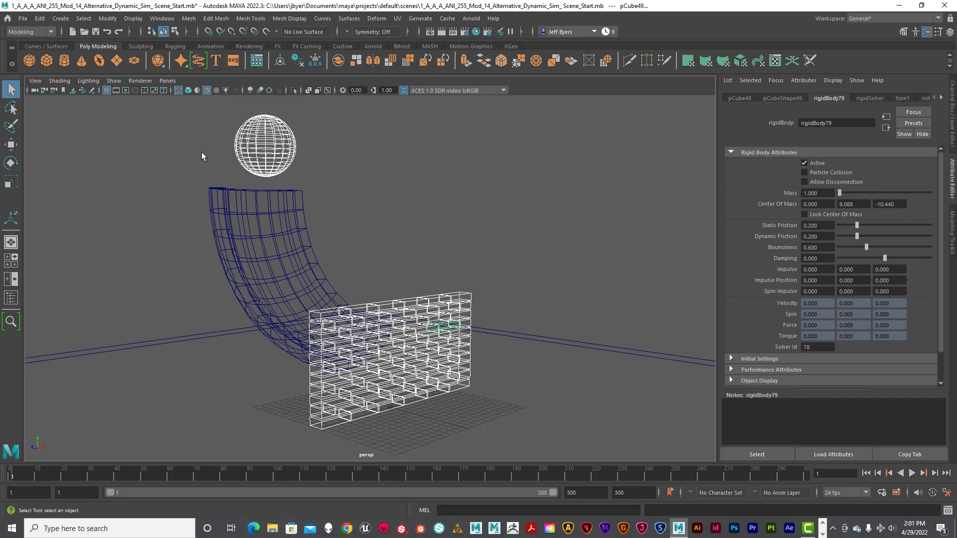
pyautogui.click(40, 19)
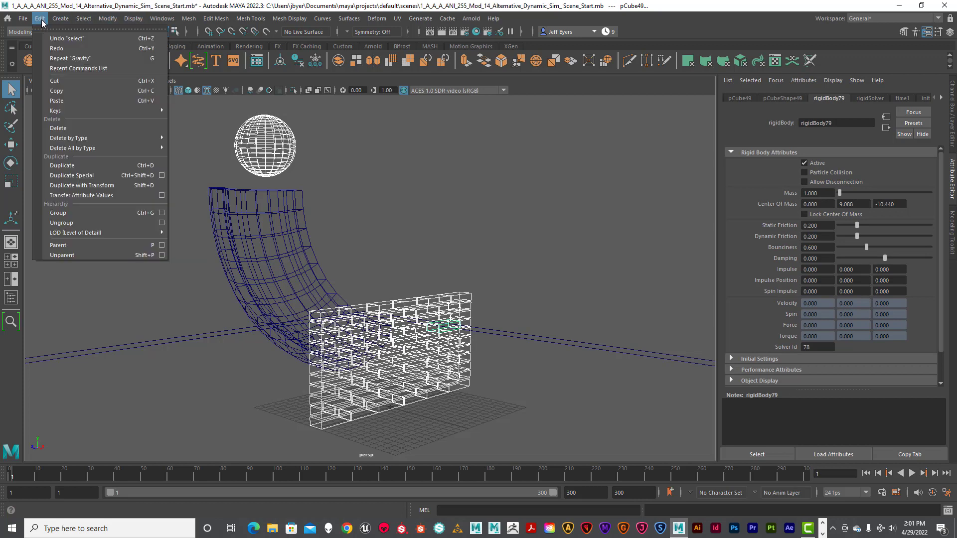
pyautogui.moveTo(56, 111)
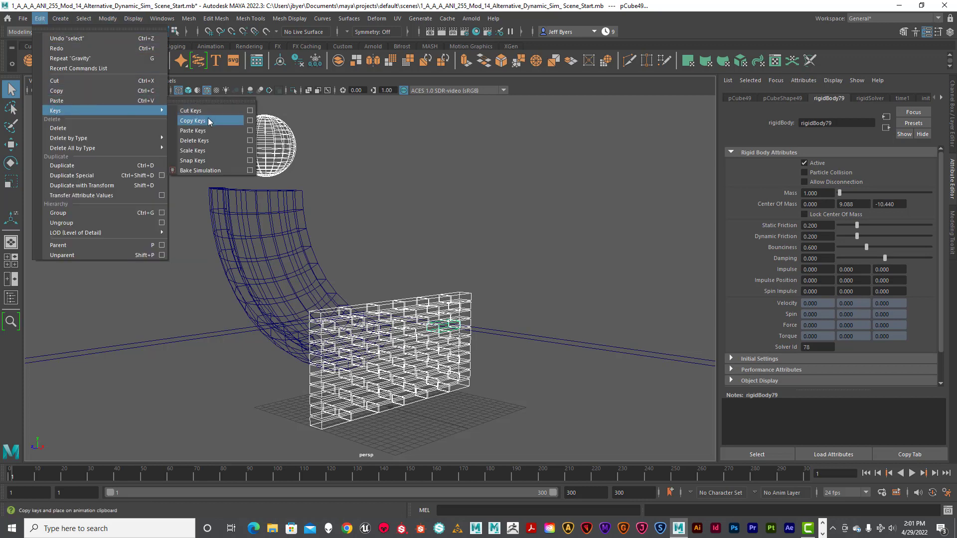
pyautogui.click(250, 171)
pyautogui.click(329, 193)
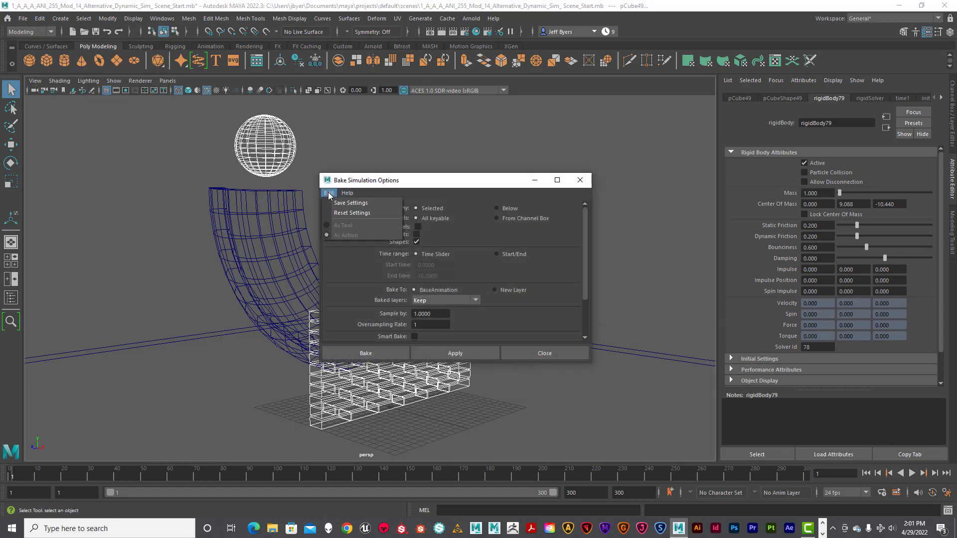
pyautogui.click(336, 213)
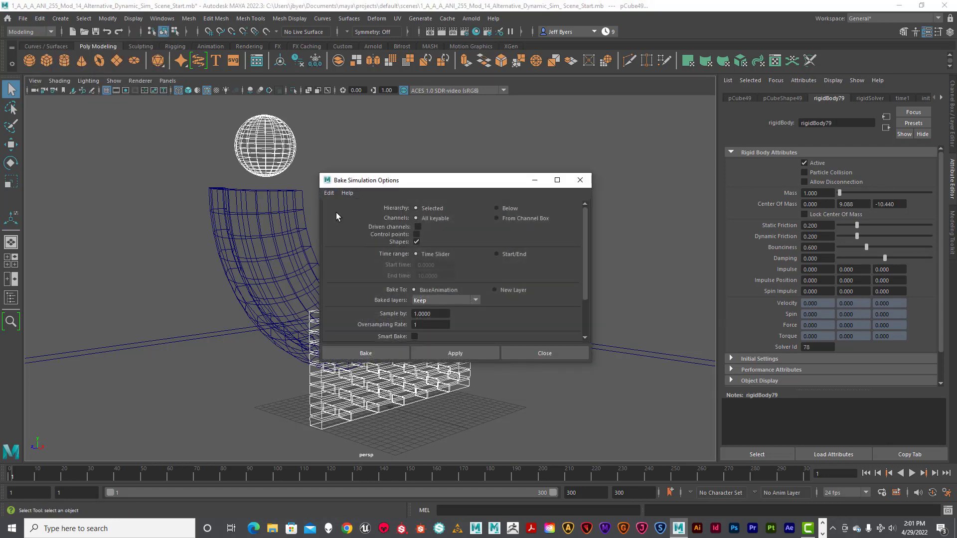
pyautogui.click(381, 351)
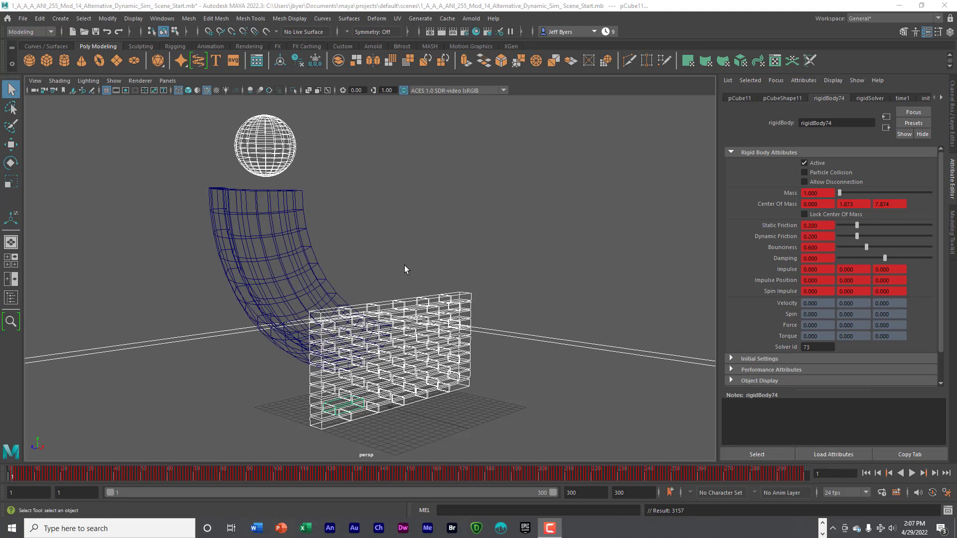
# Select everything in the scene, delete all rigid bodies by type, and clear the selection.
pyautogui.click(448, 160)
pyautogui.moveTo(156, 105); pyautogui.dragTo(607, 444)
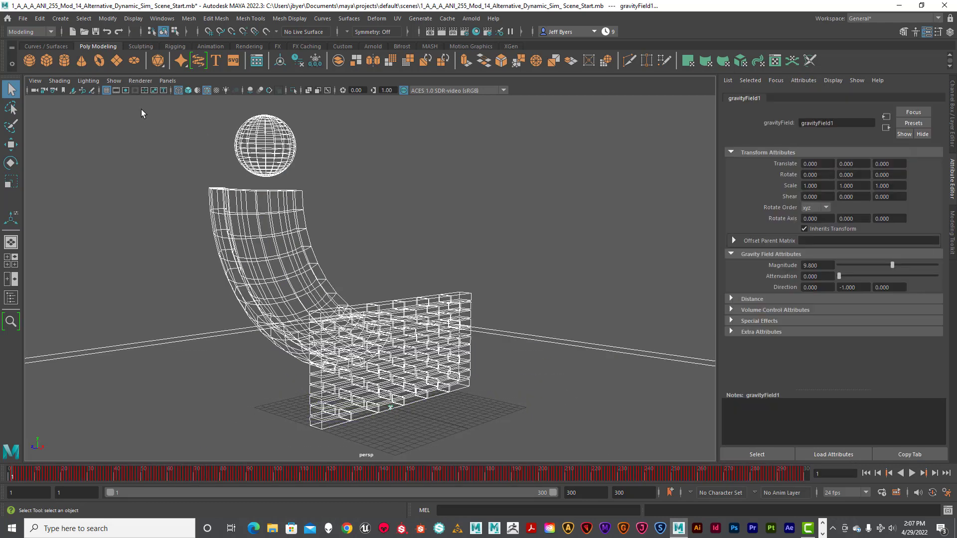
pyautogui.click(40, 19)
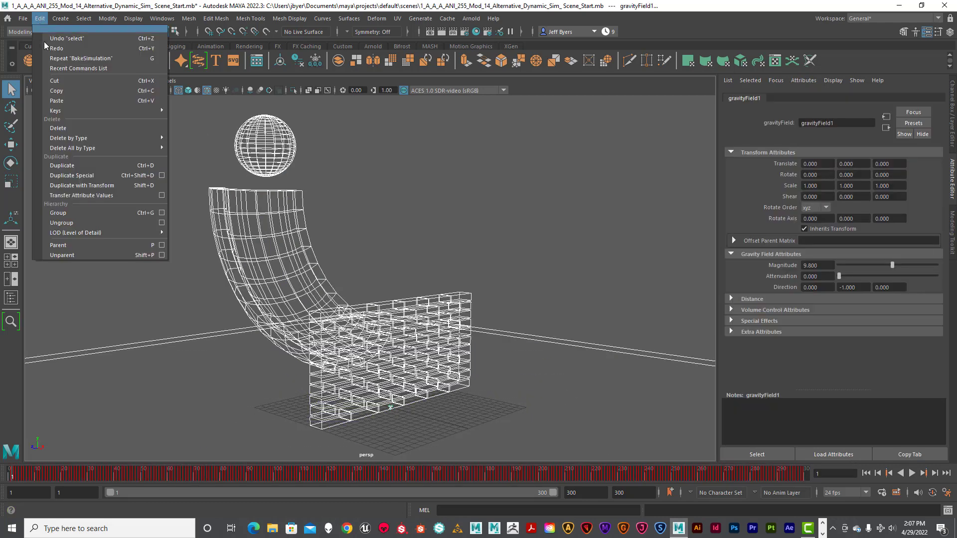
pyautogui.moveTo(64, 147)
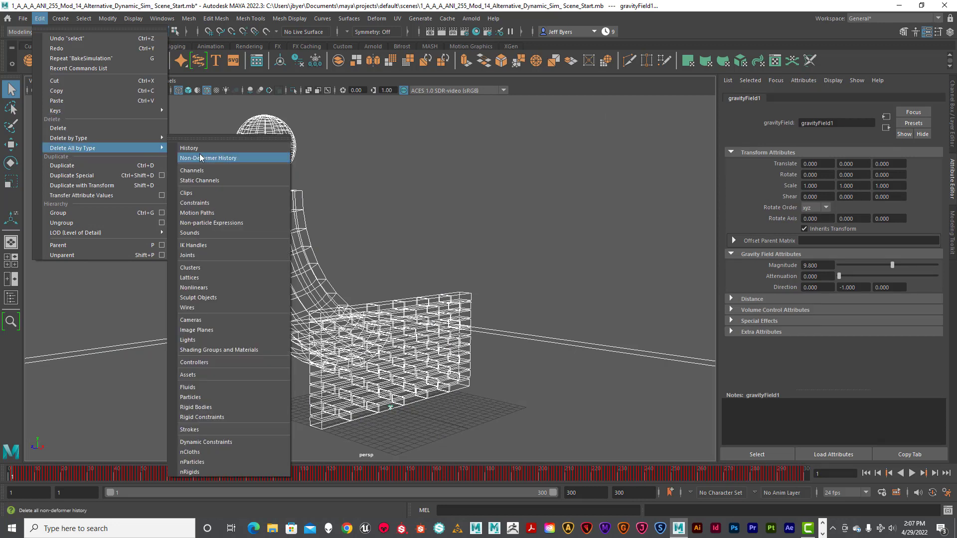
pyautogui.click(207, 408)
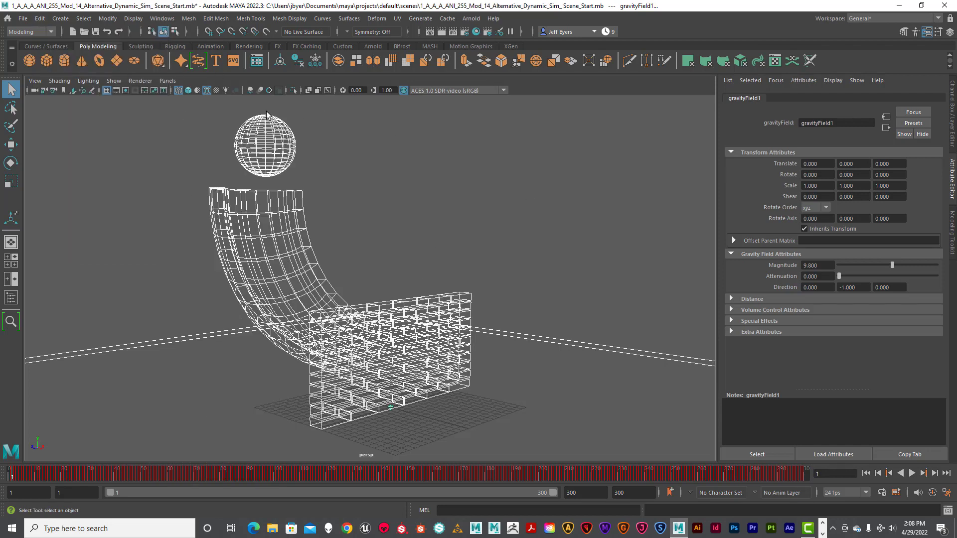
pyautogui.click(422, 235)
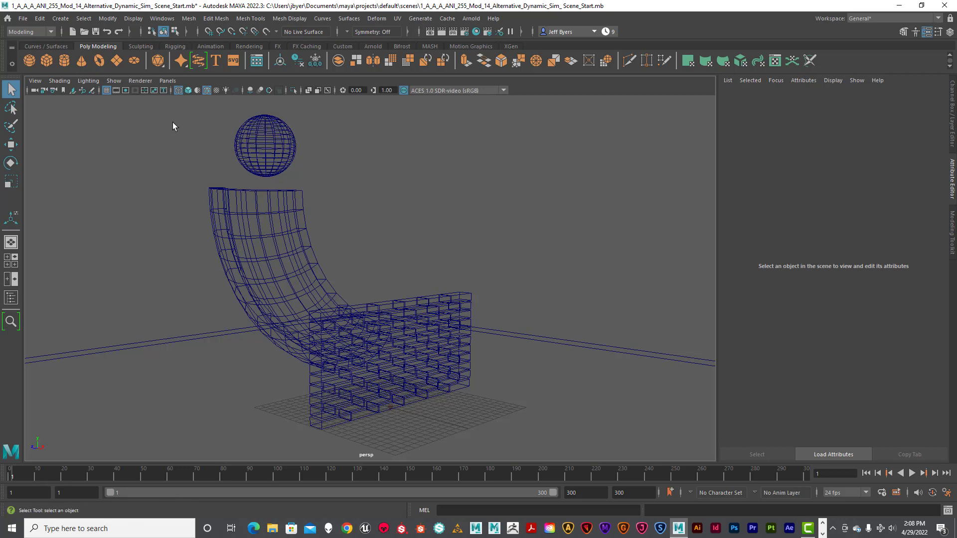
pyautogui.moveTo(160, 99); pyautogui.dragTo(552, 420)
pyautogui.click(450, 263)
pyautogui.moveTo(186, 112); pyautogui.dragTo(459, 414)
pyautogui.click(504, 299)
# Display the scene shaded without the wireframe overlay, and play the baked animation through.
pyautogui.press('5')
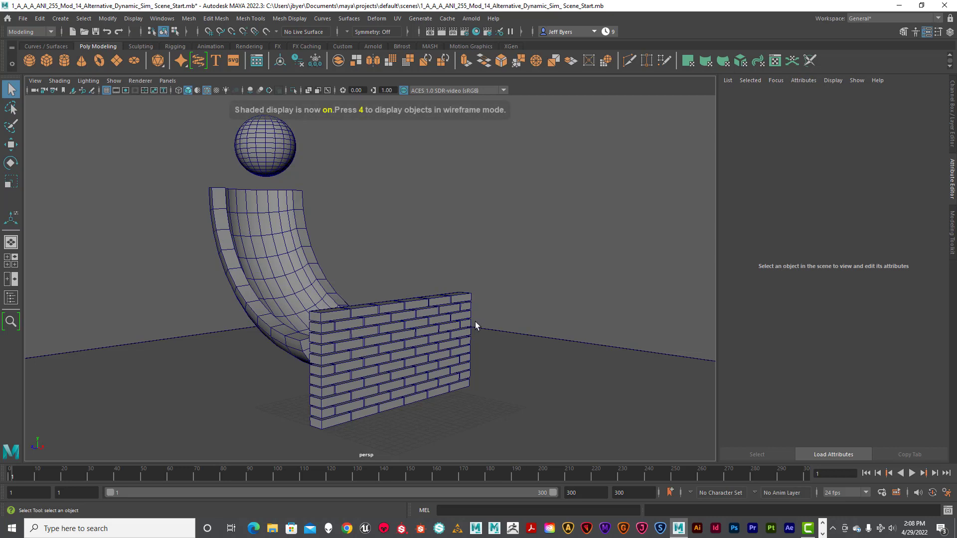
pyautogui.click(207, 91)
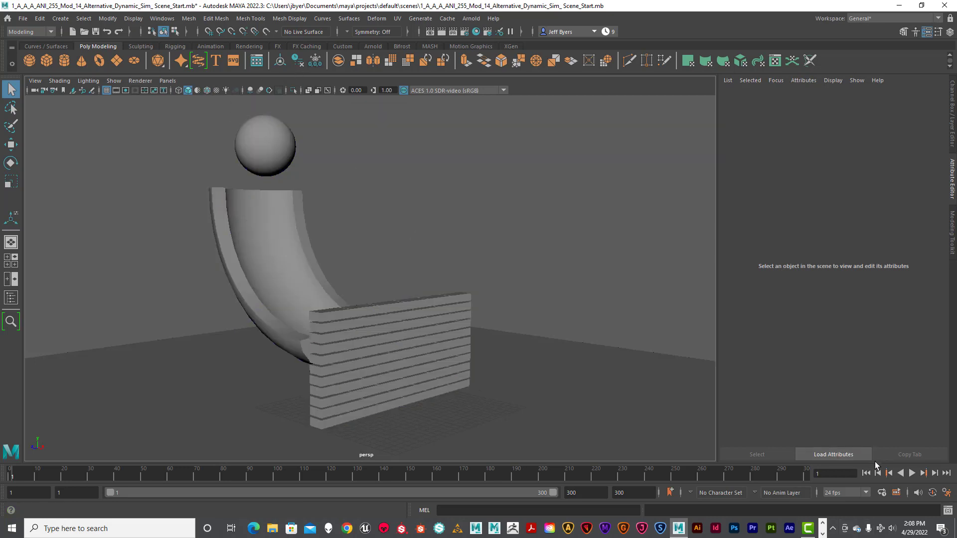
pyautogui.click(912, 473)
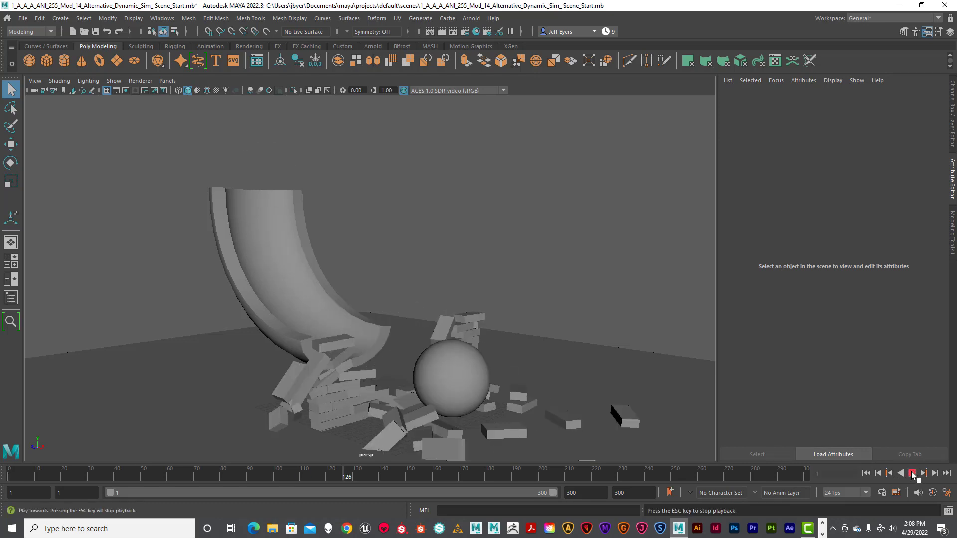
pyautogui.keyDown('alt'); pyautogui.moveTo(610, 390); pyautogui.dragTo(584, 383, button='right'); pyautogui.keyUp('alt')
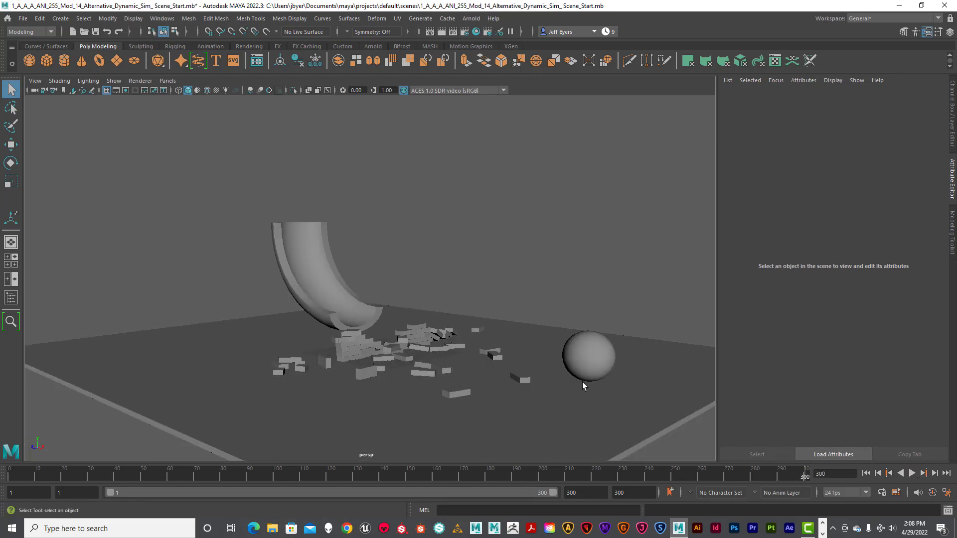
# Replay the baked animation from the first frame to review the ball's impact on the wall.
pyautogui.click(866, 473)
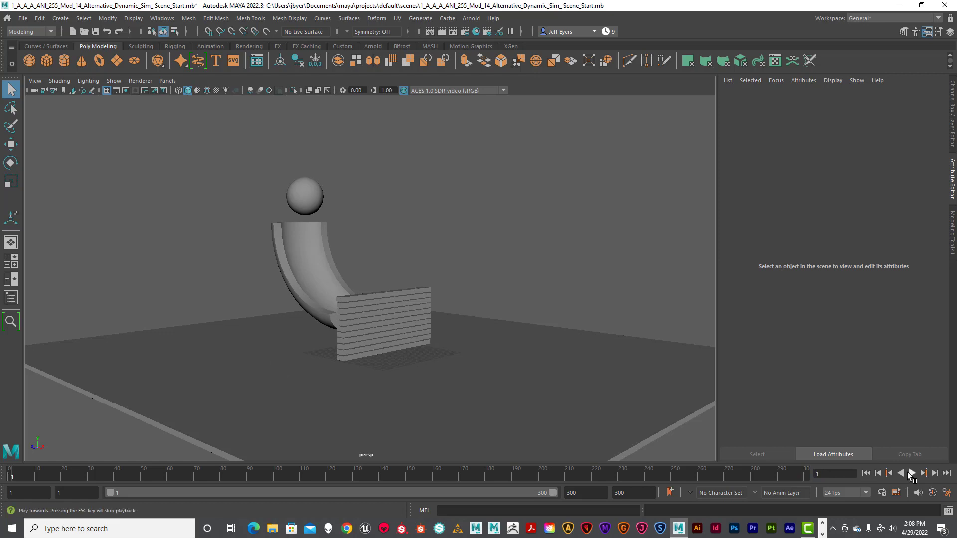
pyautogui.click(911, 473)
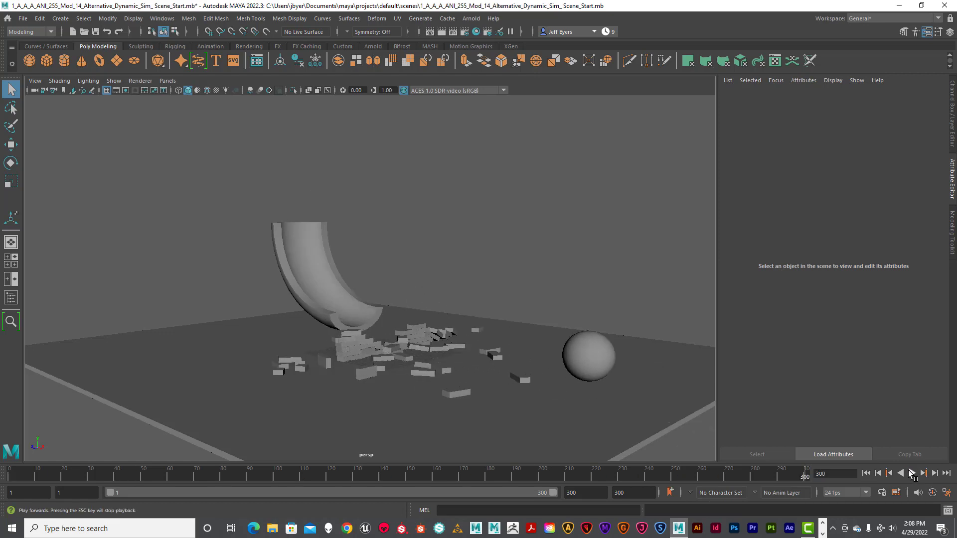
pyautogui.click(911, 474)
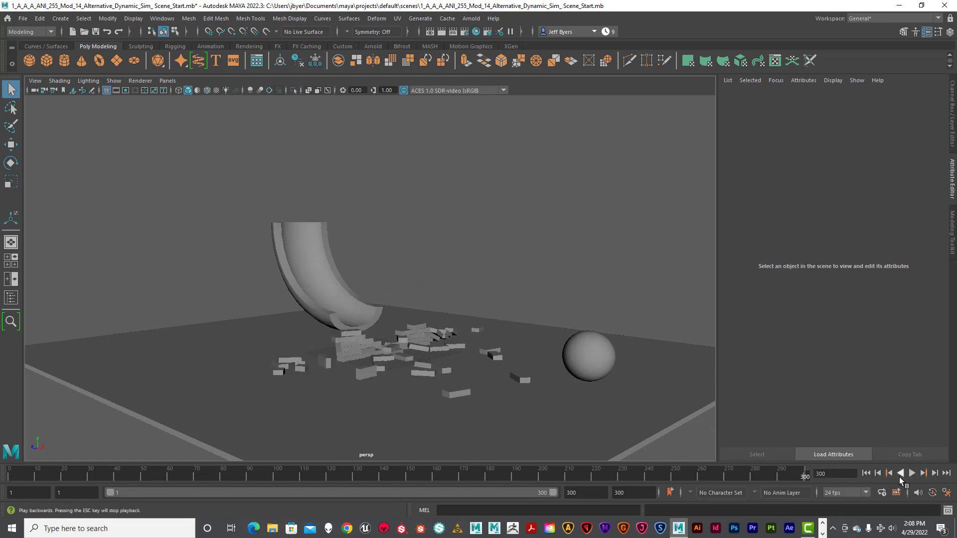
pyautogui.click(866, 473)
pyautogui.click(911, 474)
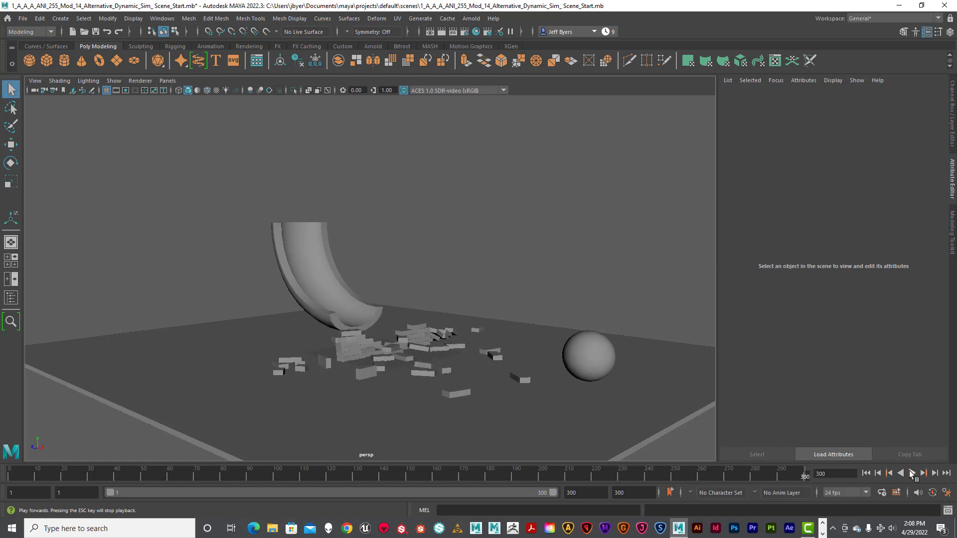
# Set the playback speed to 24 fps x 1 in the Time Slider preferences and save them.
pyautogui.click(911, 473)
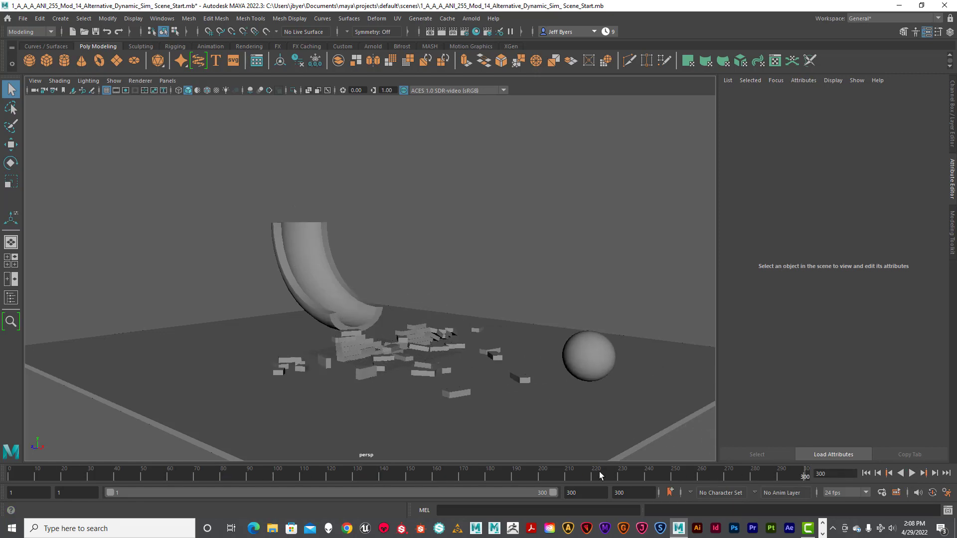
pyautogui.click(949, 493)
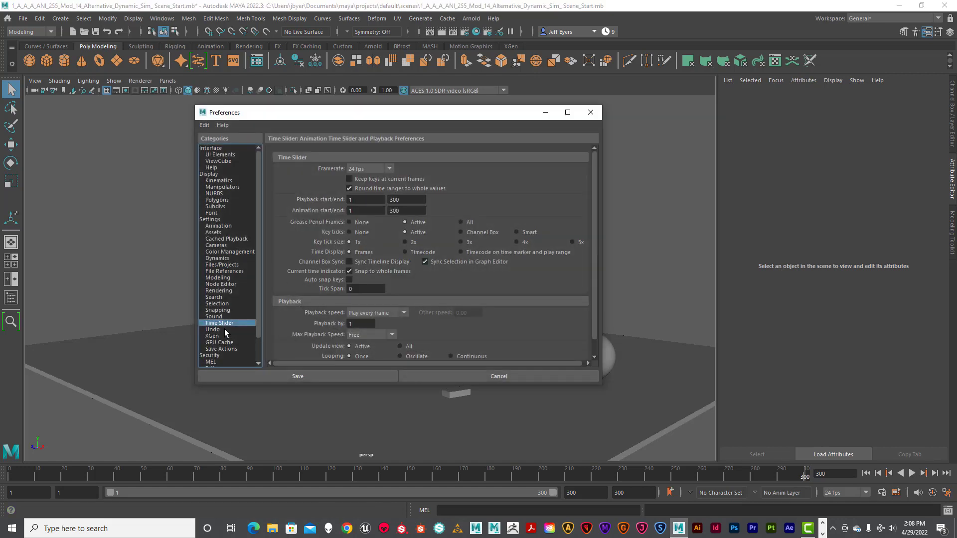
pyautogui.click(387, 315)
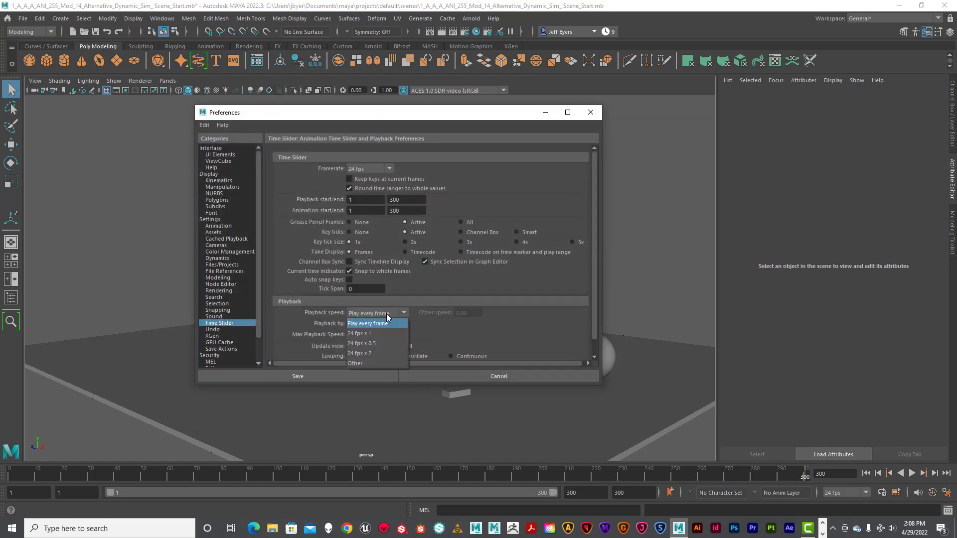
pyautogui.click(367, 334)
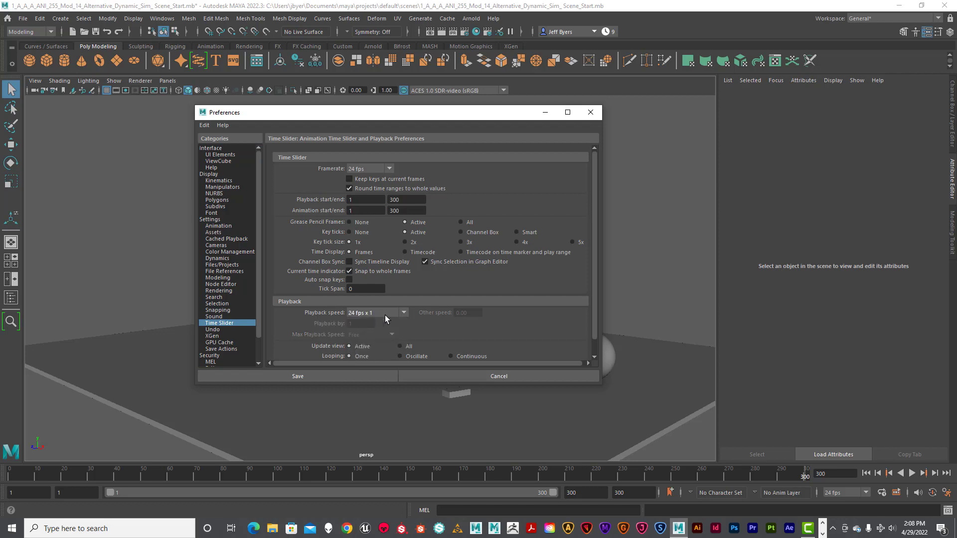
pyautogui.click(322, 373)
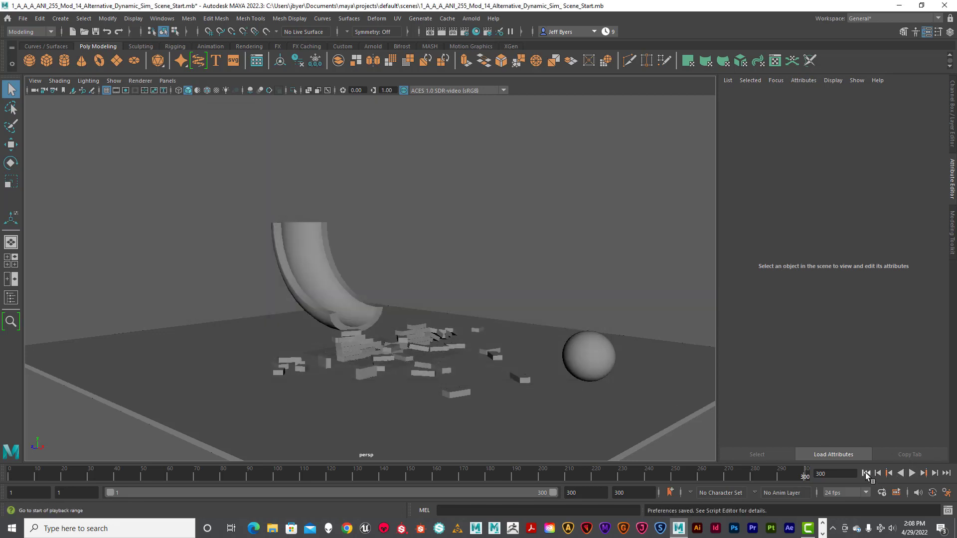
# Play the baked animation from the first frame at 24 fps x 1, stop it after the wall impact, and rewind.
pyautogui.click(866, 473)
pyautogui.click(912, 474)
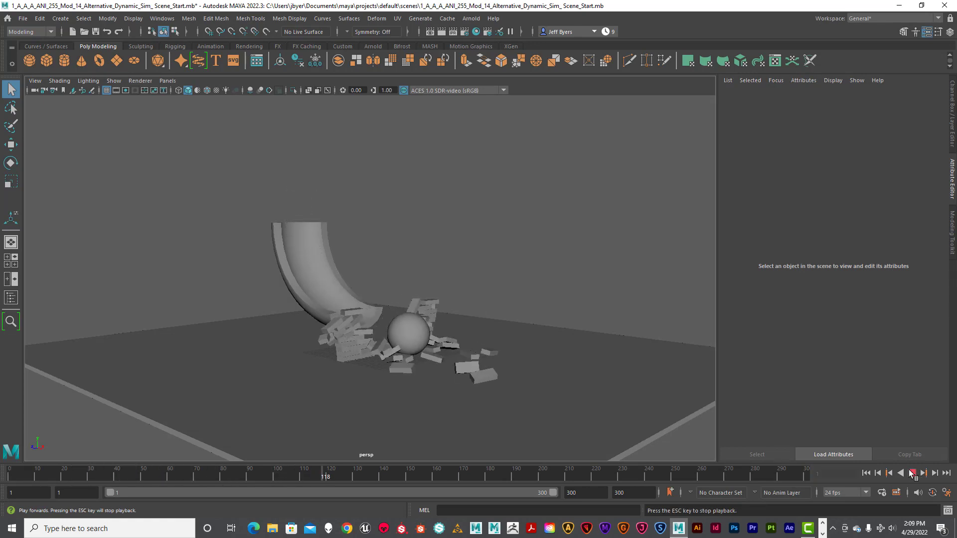
pyautogui.click(912, 474)
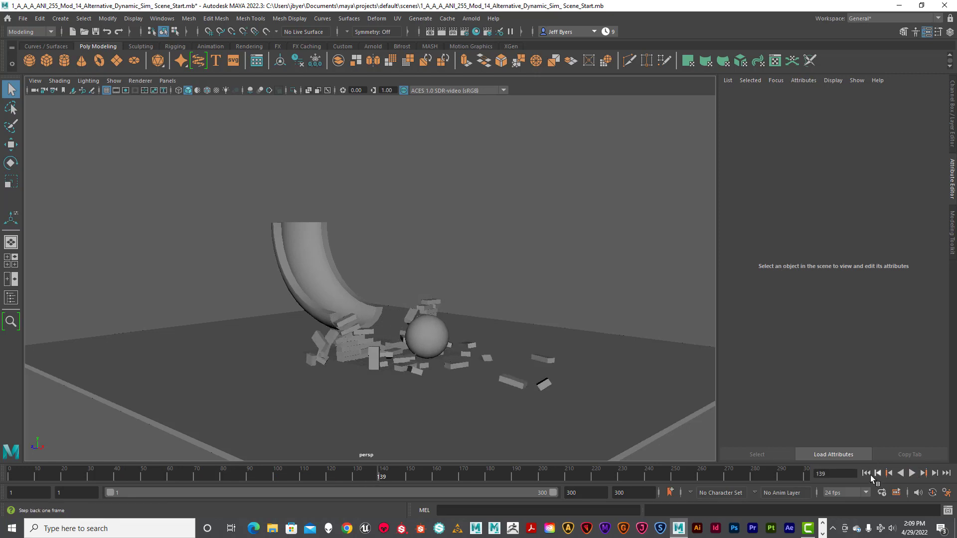
pyautogui.click(866, 473)
# Change the Time Slider playback speed to 24 fps x 2 and save the preferences.
pyautogui.click(948, 493)
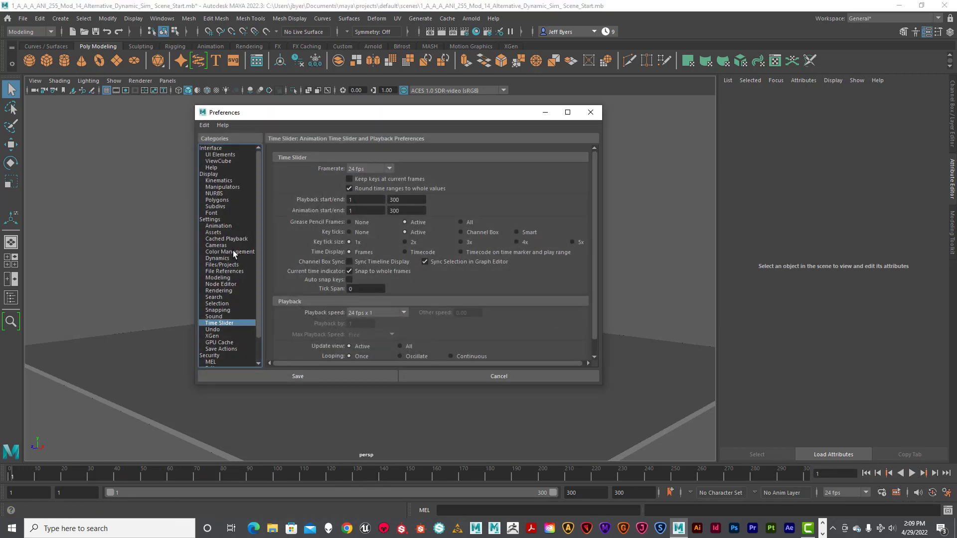
pyautogui.click(367, 312)
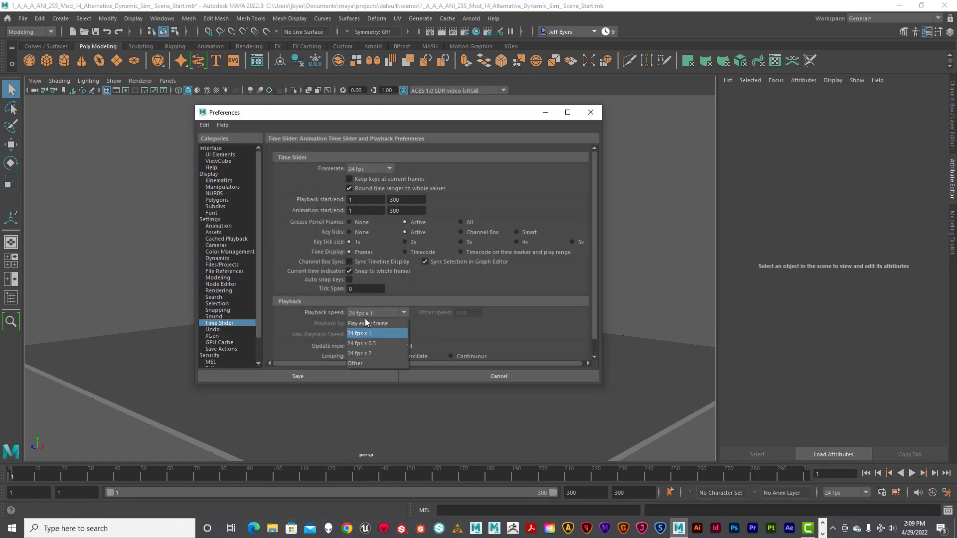
pyautogui.click(372, 353)
pyautogui.click(322, 374)
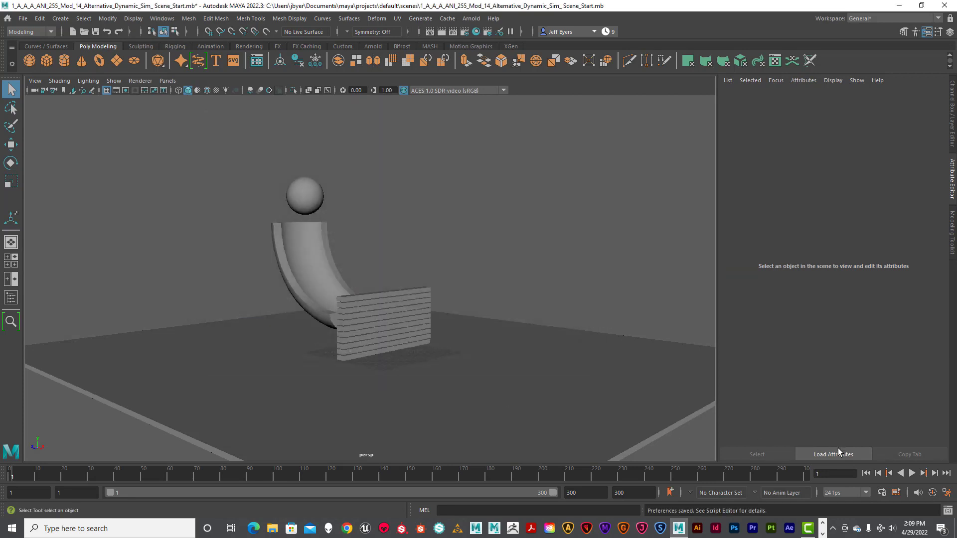
# Play the animation twice from the first frame at double speed to review the wall's collapse, and return to the start.
pyautogui.click(913, 474)
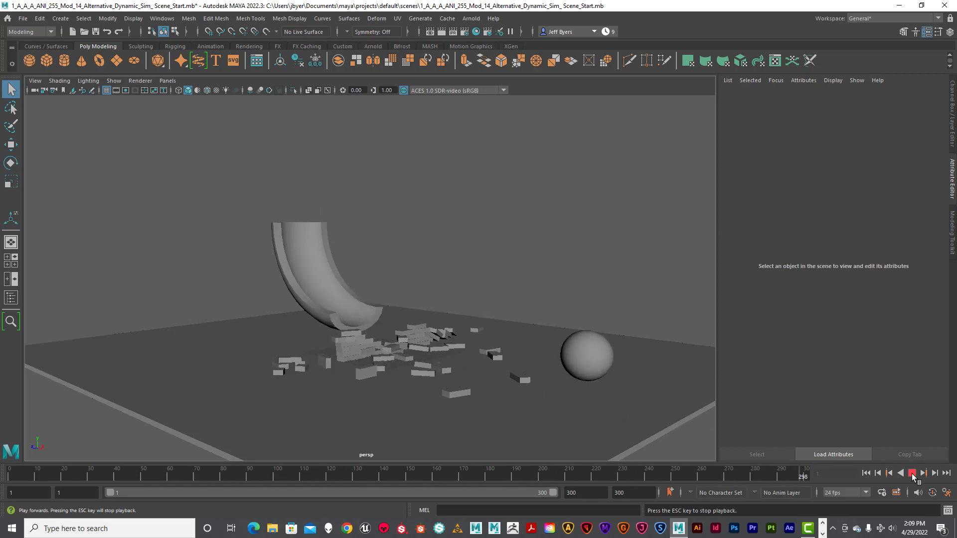
pyautogui.click(912, 475)
pyautogui.click(866, 473)
pyautogui.click(911, 473)
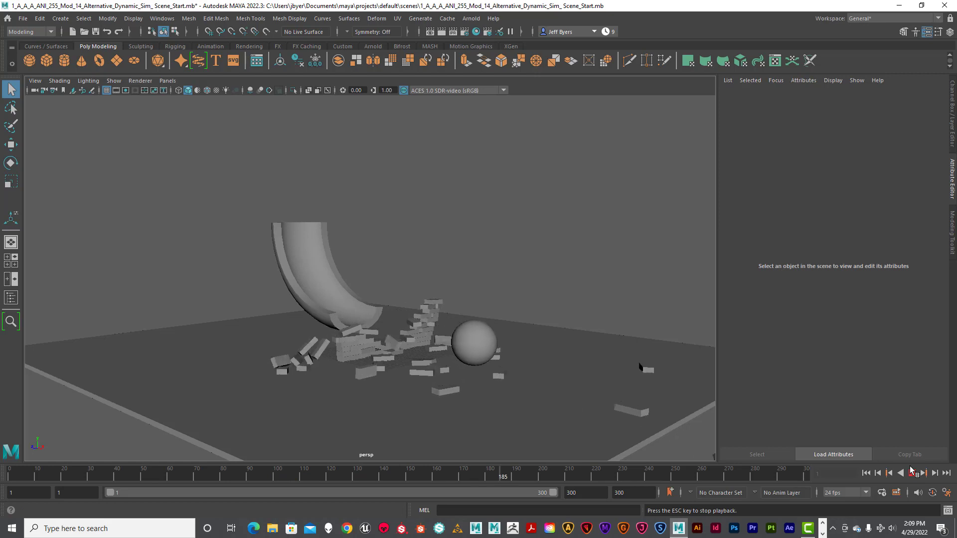
pyautogui.click(912, 473)
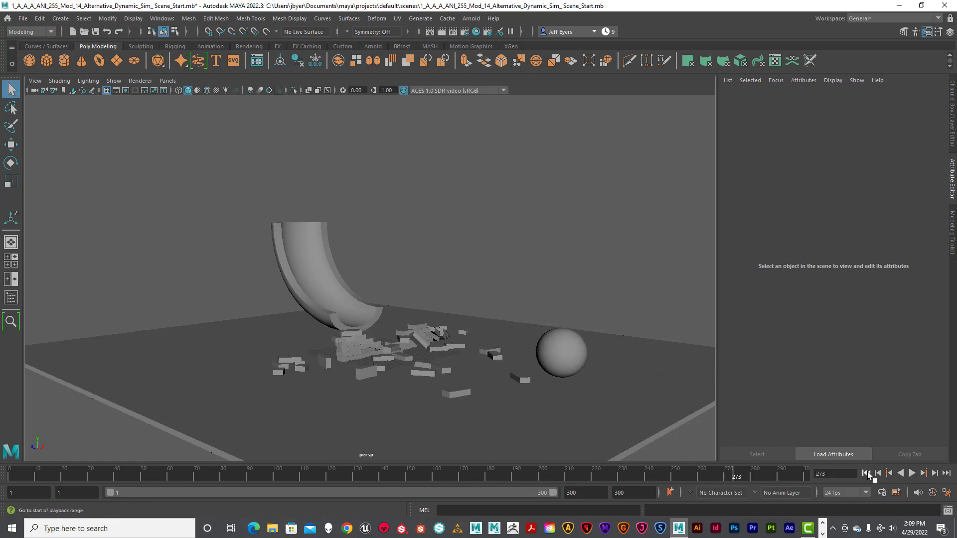
pyautogui.click(866, 473)
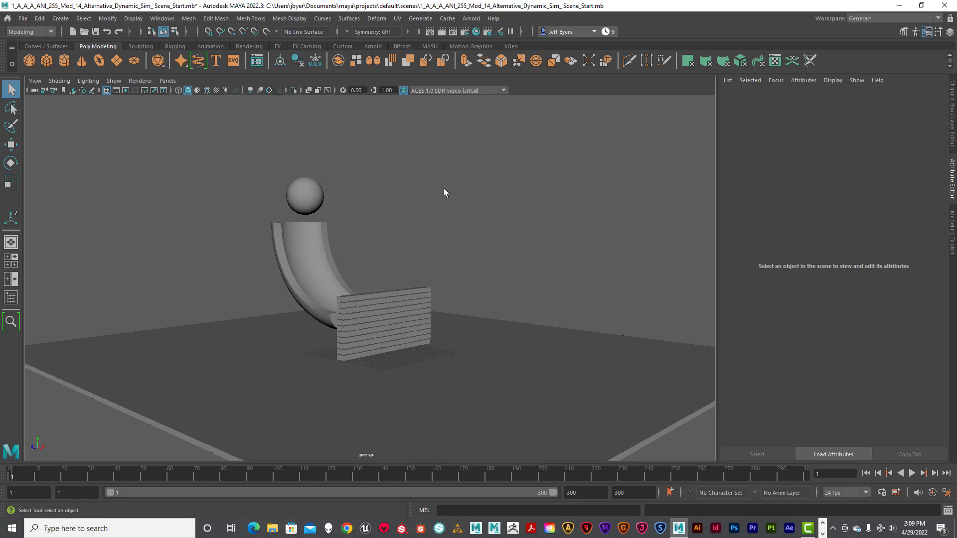
# Reframe the scene, inspect the sphere, curved ramp and a wall brick by selecting them in turn, and clear the selection.
pyautogui.scroll(1, 440, 190)
pyautogui.keyDown('alt'); pyautogui.moveTo(439, 191); pyautogui.dragTo(445, 192); pyautogui.keyUp('alt')
pyautogui.scroll(-1, 445, 193)
pyautogui.keyDown('alt'); pyautogui.moveTo(438, 194); pyautogui.dragTo(421, 198, button='middle'); pyautogui.keyUp('alt')
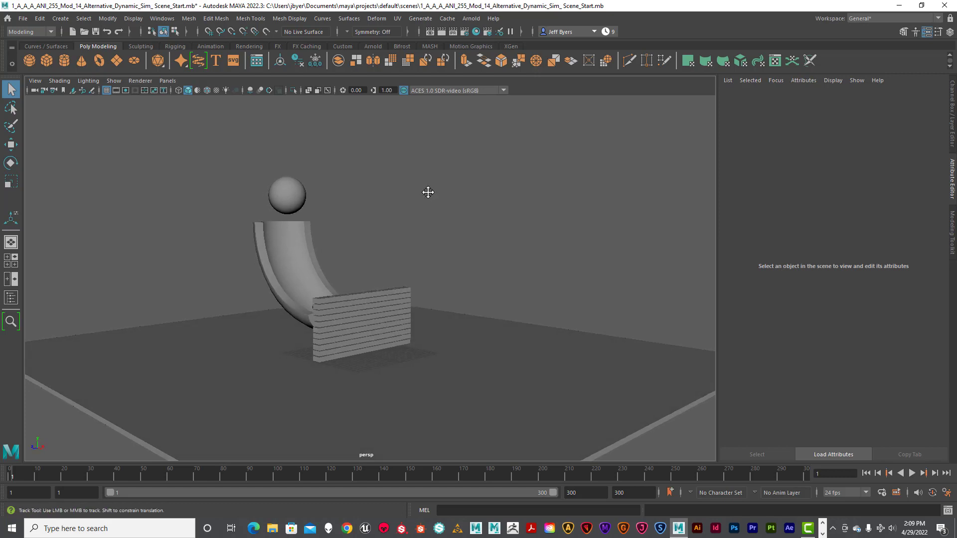
pyautogui.keyDown('alt'); pyautogui.moveTo(427, 192); pyautogui.dragTo(438, 171); pyautogui.keyUp('alt')
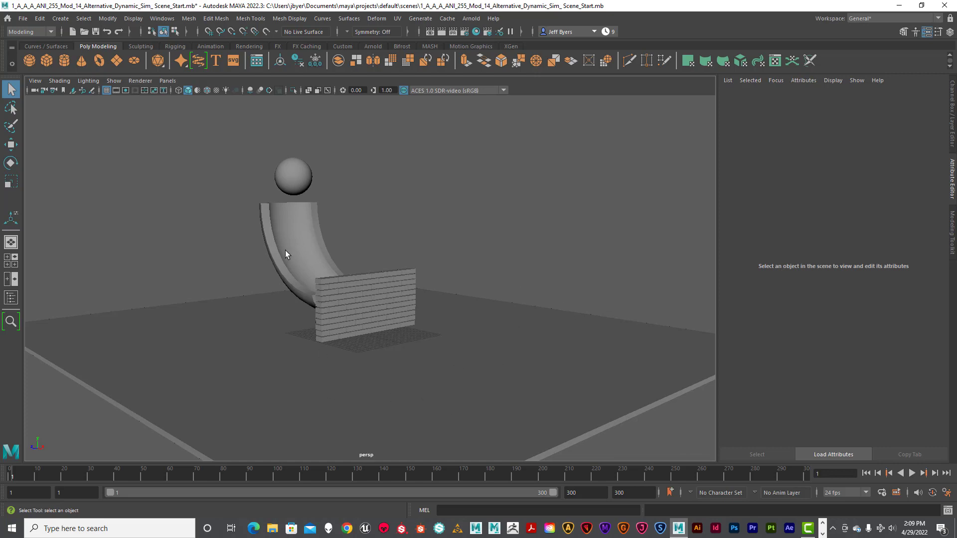
pyautogui.click(293, 185)
pyautogui.click(323, 247)
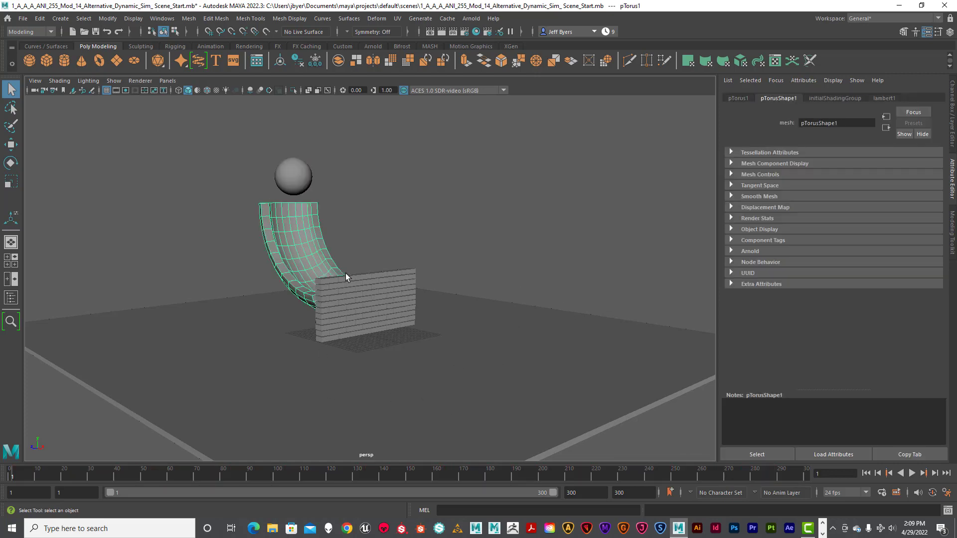
pyautogui.click(403, 302)
pyautogui.click(488, 257)
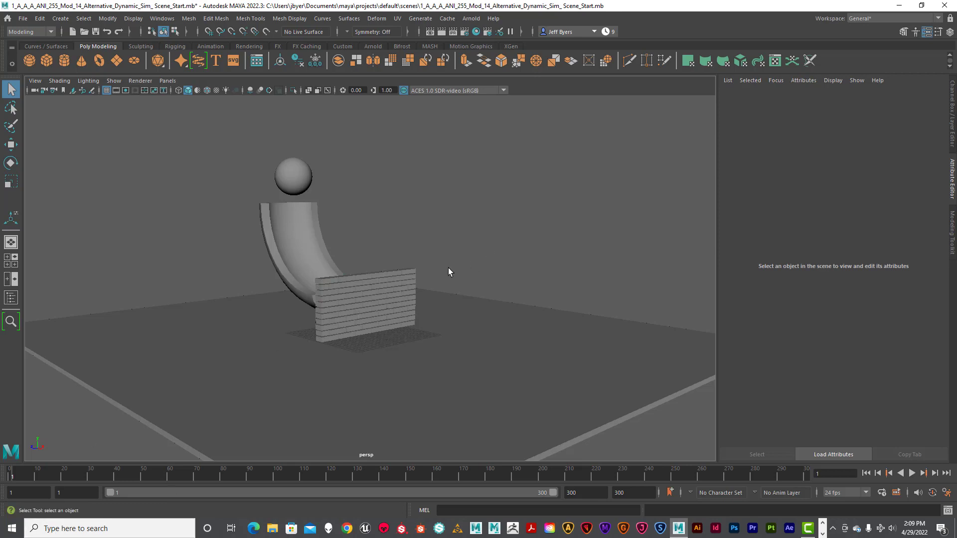
pyautogui.keyDown('alt'); pyautogui.moveTo(447, 268); pyautogui.dragTo(440, 262); pyautogui.keyUp('alt')
pyautogui.keyDown('alt'); pyautogui.moveTo(439, 262); pyautogui.dragTo(441, 264, button='middle'); pyautogui.keyUp('alt')
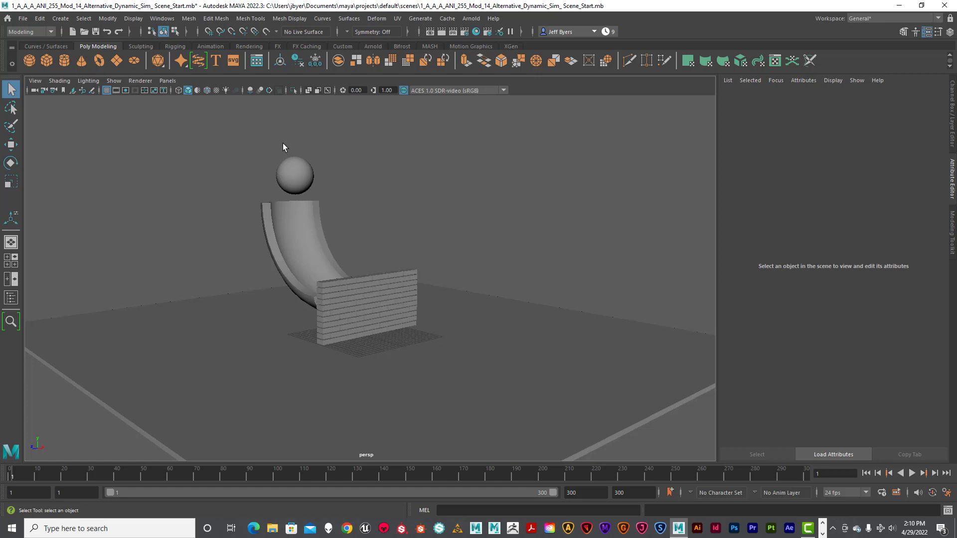
pyautogui.click(295, 167)
pyautogui.click(248, 146)
pyautogui.moveTo(243, 154); pyautogui.dragTo(399, 309)
pyautogui.click(343, 211)
pyautogui.moveTo(235, 132)
pyautogui.mouseDown()
pyautogui.moveTo(431, 328)
pyautogui.moveTo(433, 351)
pyautogui.mouseUp()
pyautogui.click(470, 256)
pyautogui.moveTo(221, 133); pyautogui.dragTo(392, 365)
pyautogui.click(433, 250)
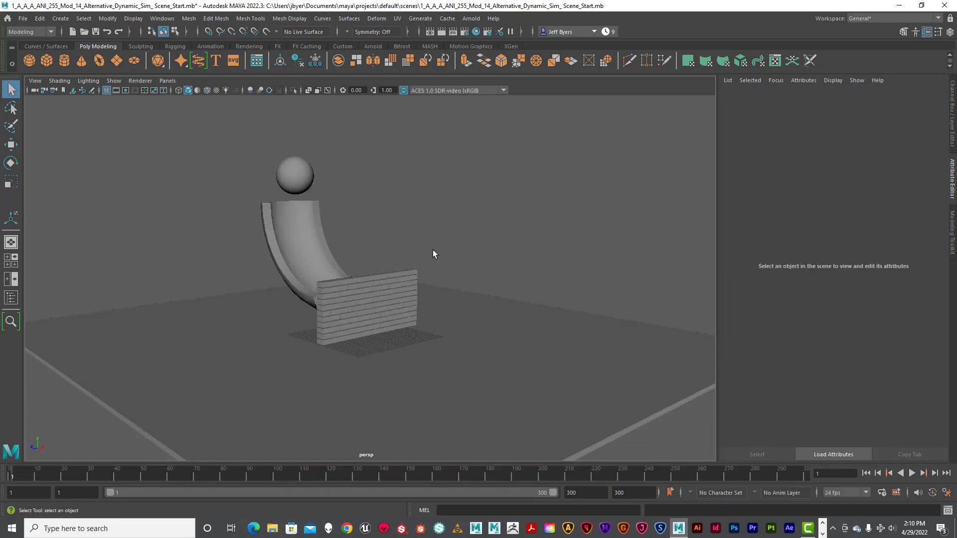
# Select the ramp, the sphere and several individual wall bricks in turn to check their baked keyframes, and clear the selection.
pyautogui.click(279, 232)
pyautogui.click(300, 163)
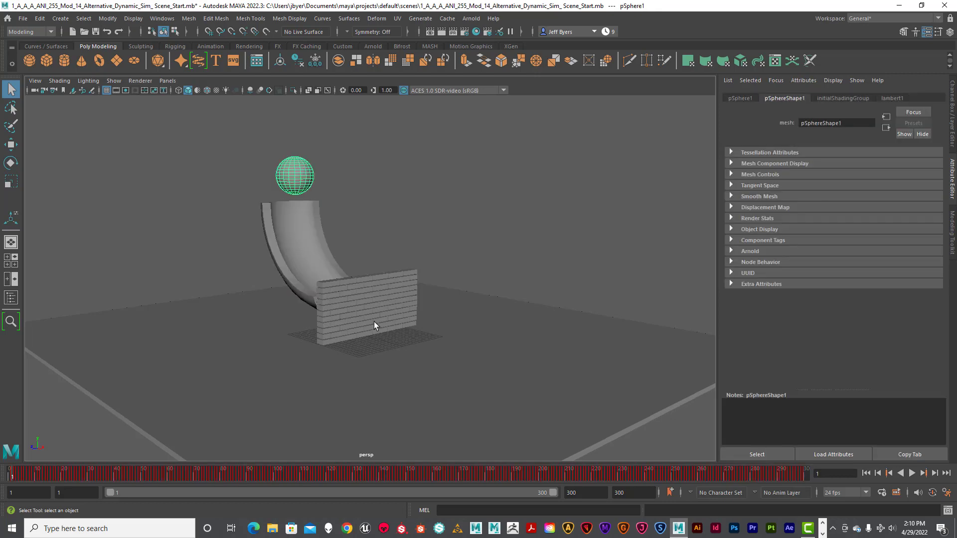
pyautogui.click(373, 318)
pyautogui.click(329, 283)
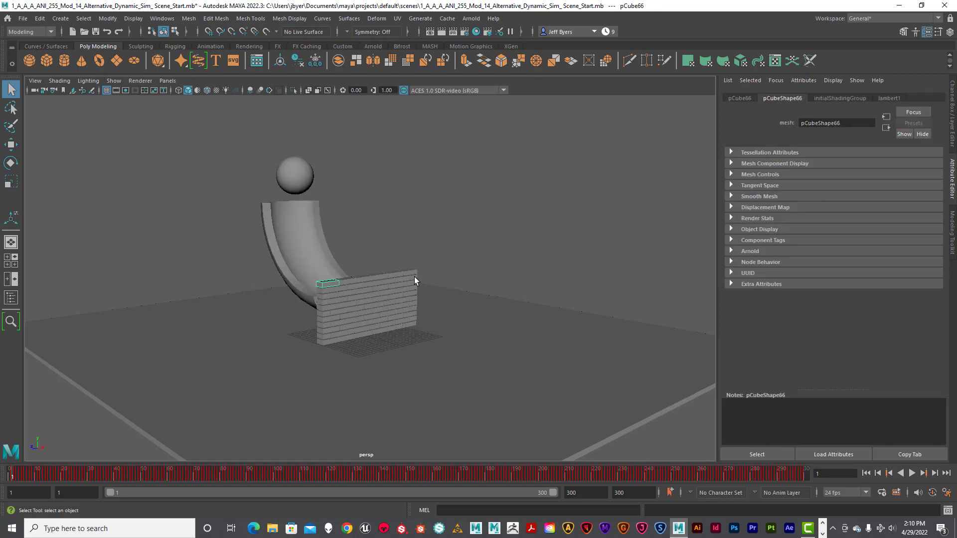
pyautogui.click(413, 270)
pyautogui.click(361, 279)
pyautogui.click(219, 217)
pyautogui.moveTo(221, 151); pyautogui.dragTo(424, 297)
pyautogui.click(189, 263)
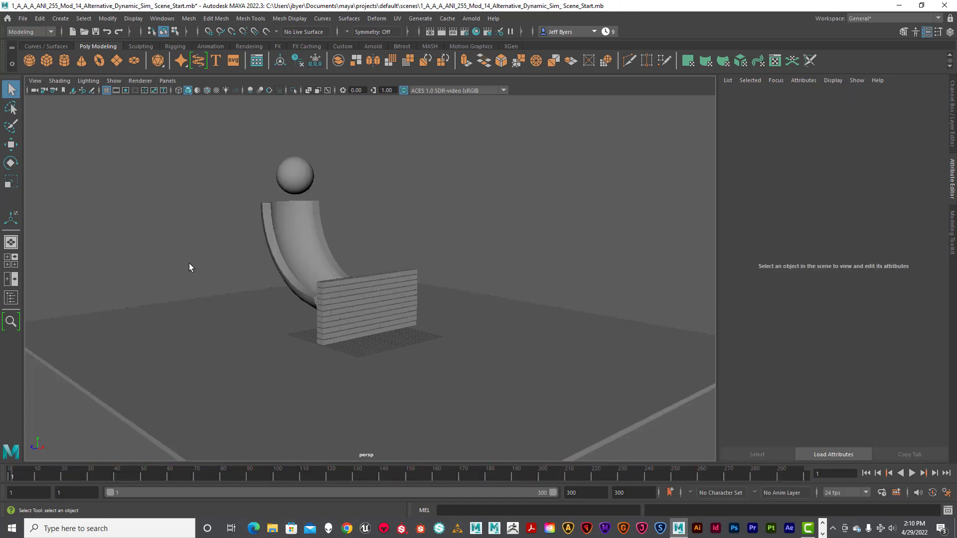
pyautogui.click(176, 312)
pyautogui.click(635, 232)
pyautogui.moveTo(237, 145); pyautogui.dragTo(535, 352)
pyautogui.click(439, 258)
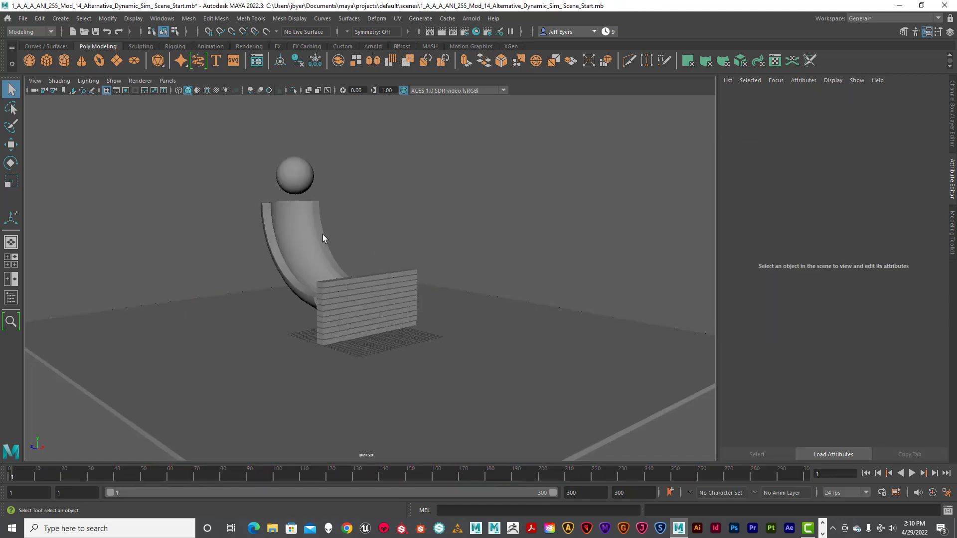